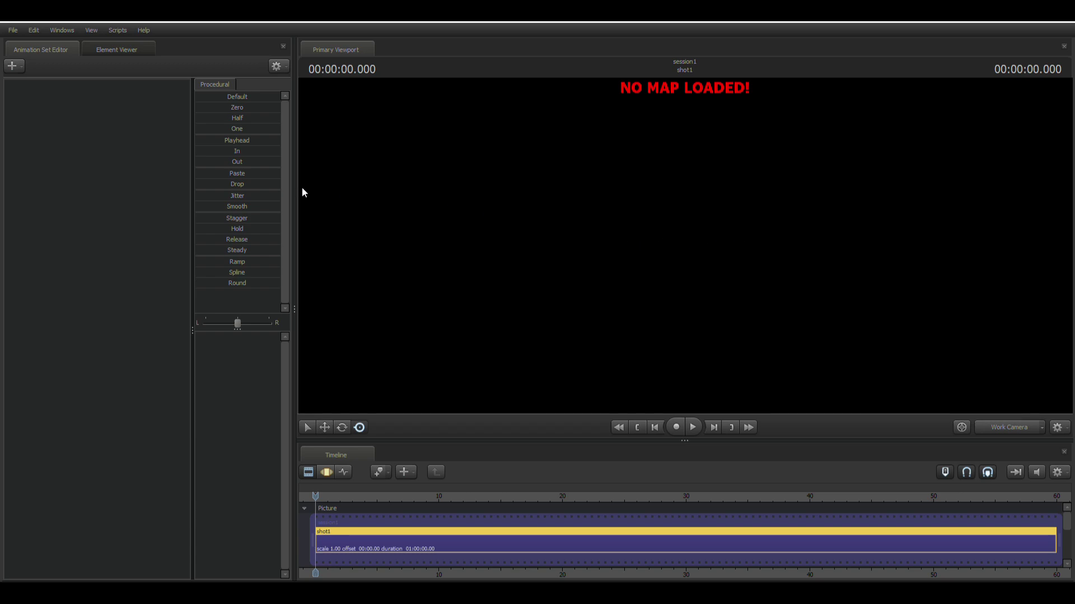
# Open a secondary viewport, dock it beside the primary viewport, and resize both to roughly equal width
pyautogui.click(68, 28)
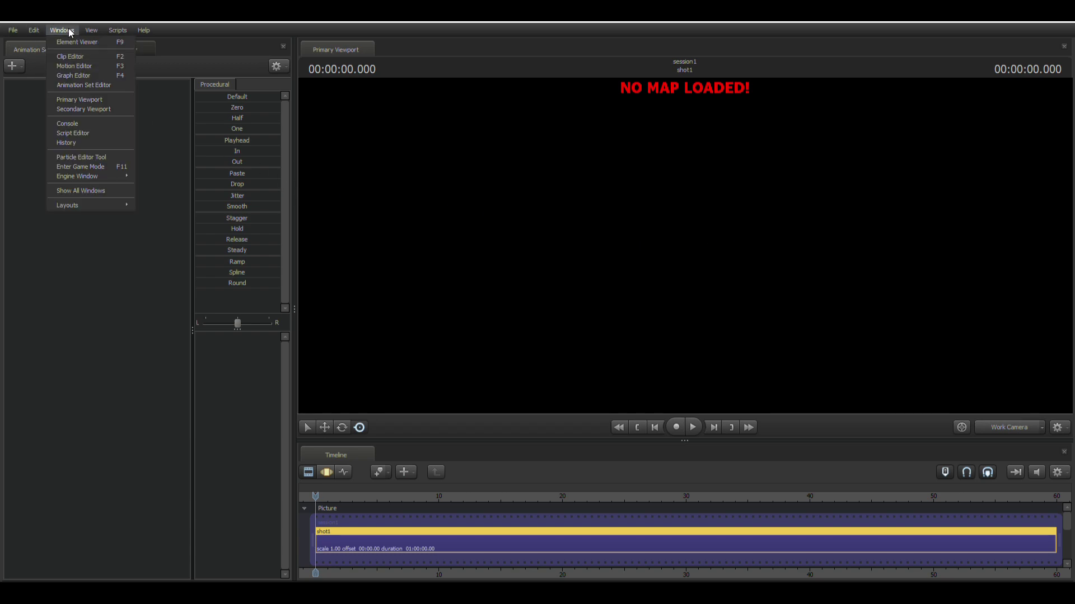
pyautogui.click(85, 109)
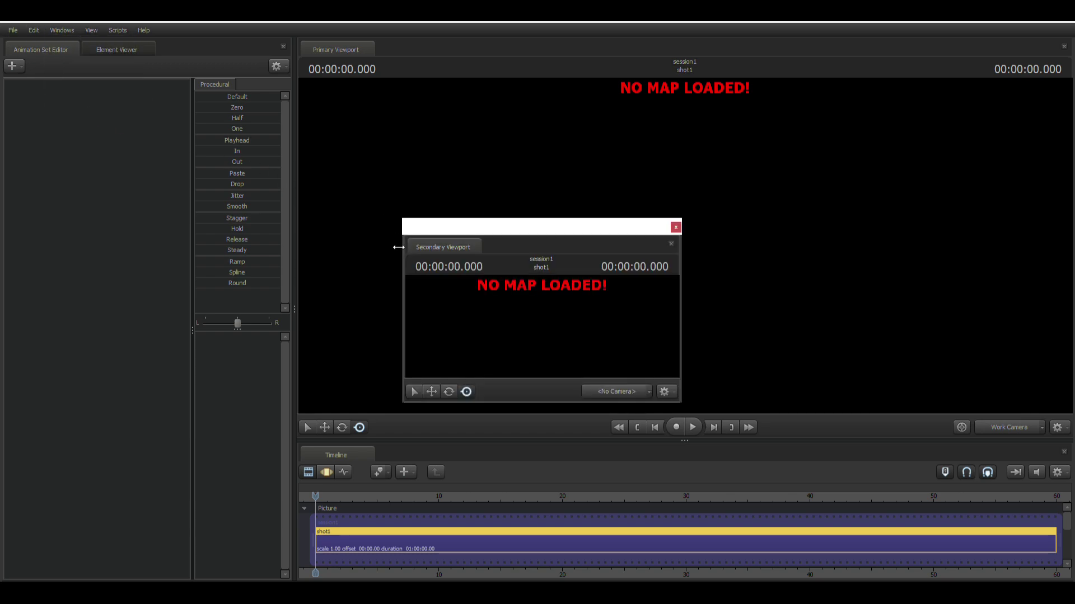
pyautogui.moveTo(426, 247); pyautogui.dragTo(704, 241)
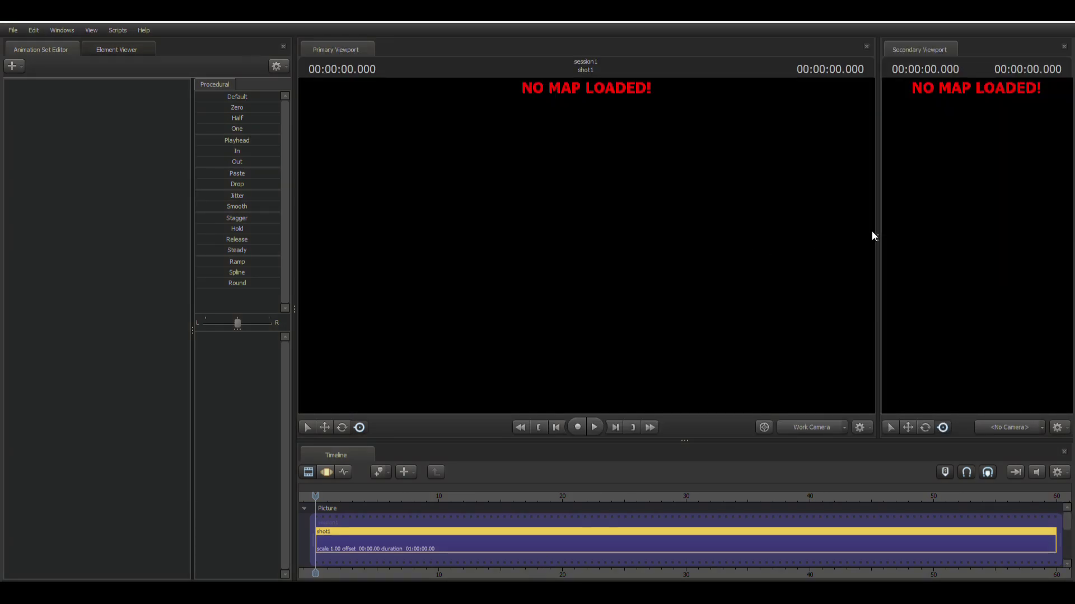
pyautogui.moveTo(878, 238); pyautogui.dragTo(692, 238)
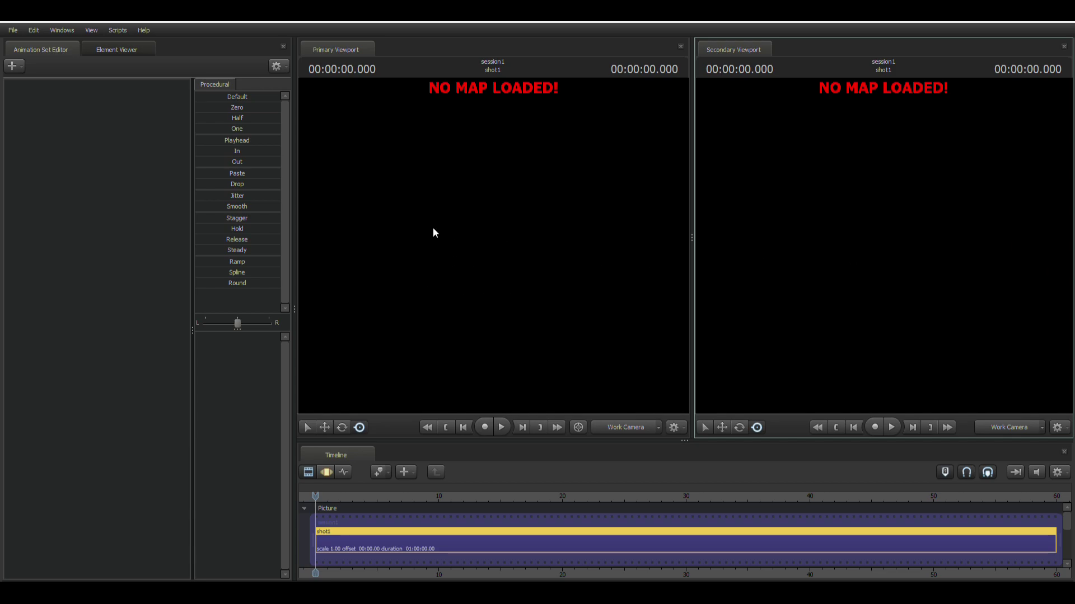
# Load the koth_king.bsp map into the session
pyautogui.rightClick(449, 229)
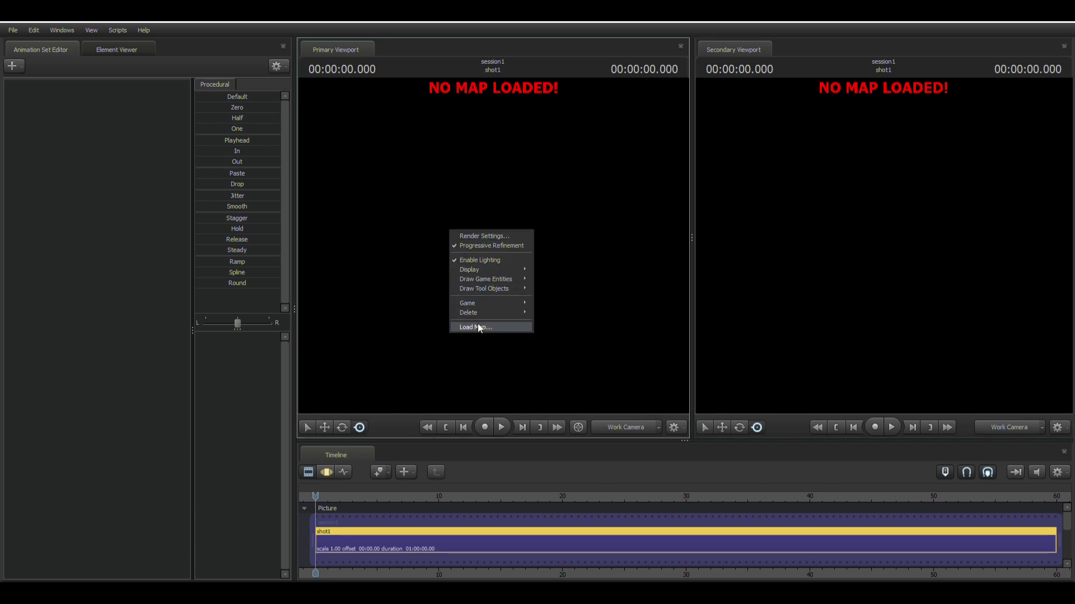
pyautogui.click(507, 330)
pyautogui.click(419, 311)
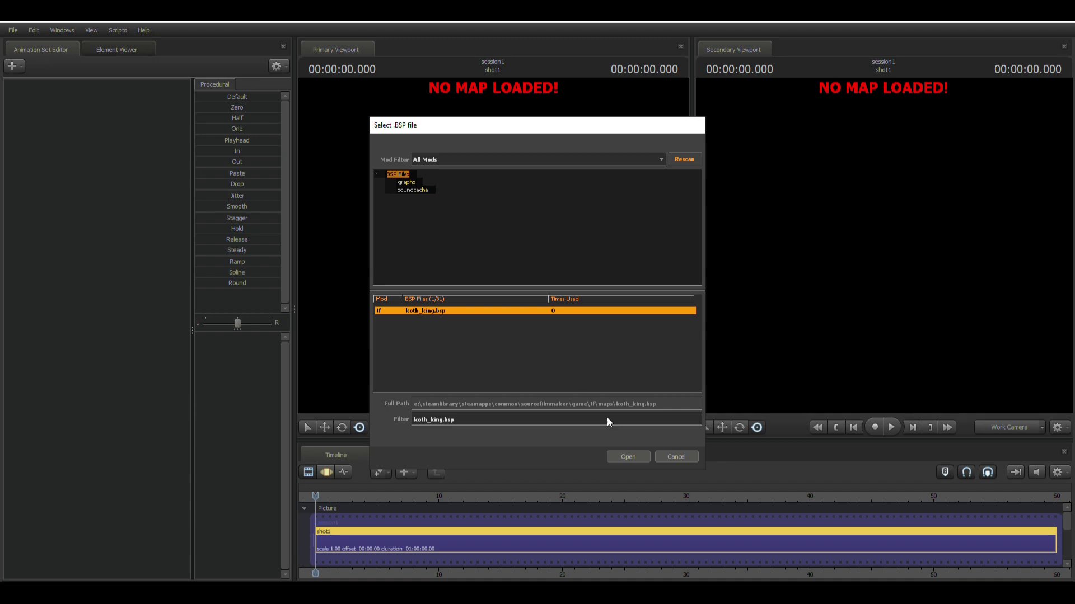
pyautogui.click(627, 456)
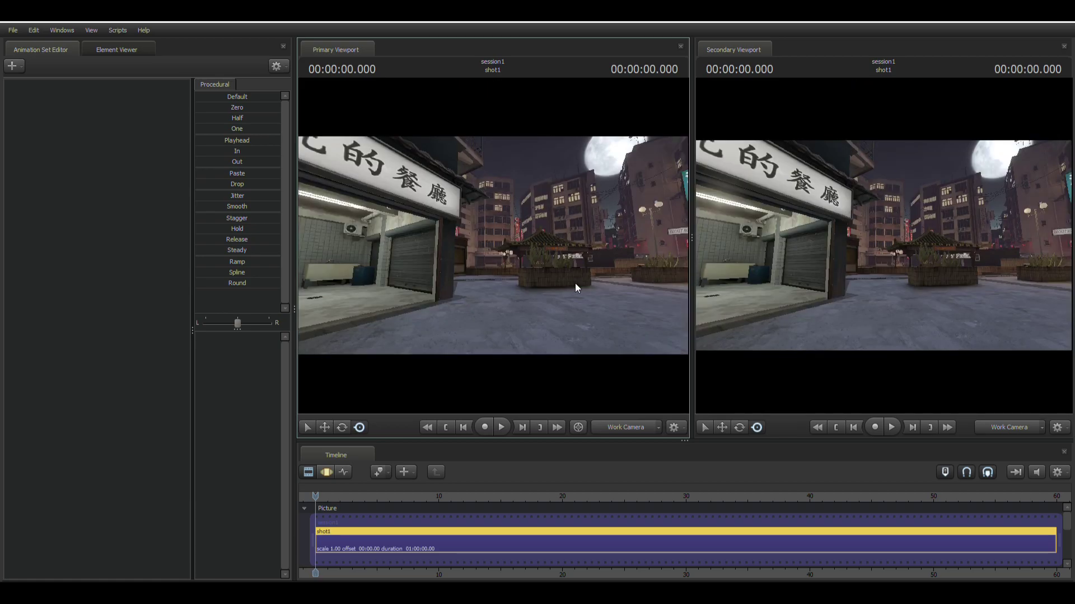
# Switch both viewports to the scene camera and back to the work camera
pyautogui.click(1028, 422)
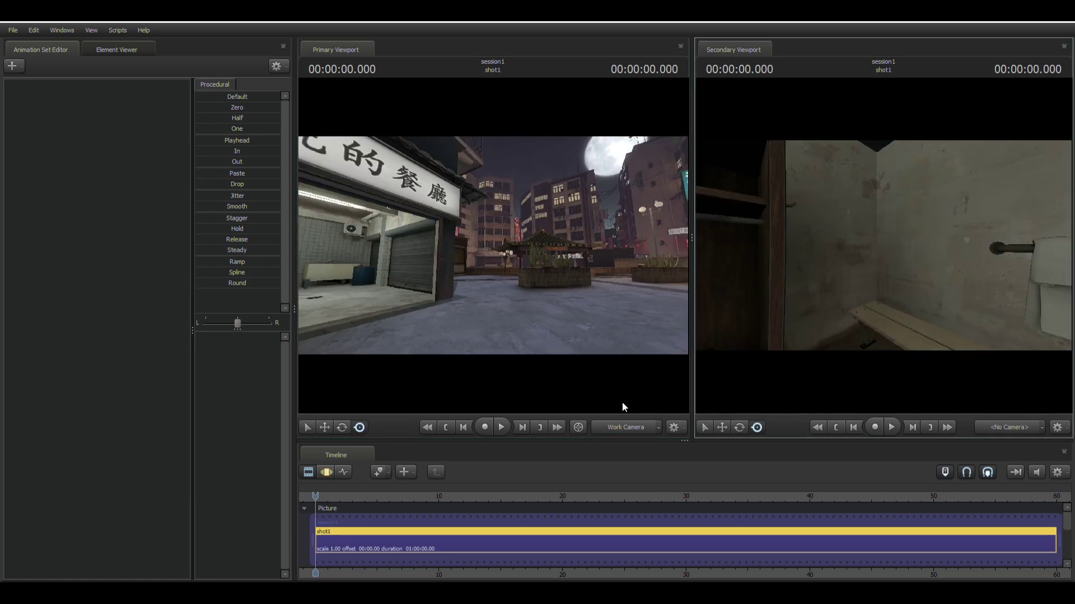
pyautogui.click(637, 422)
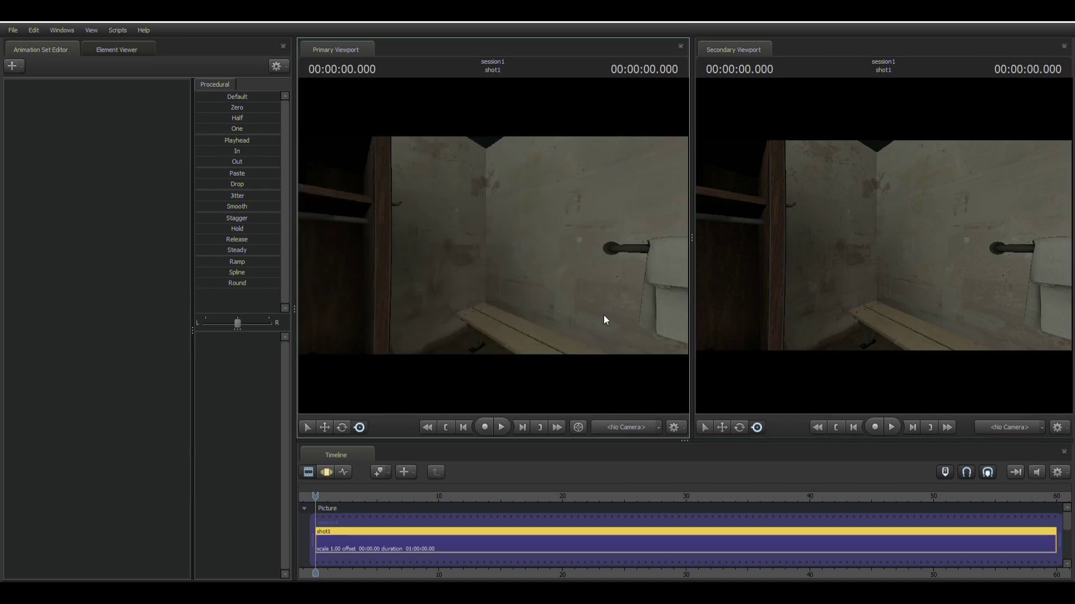
pyautogui.click(623, 426)
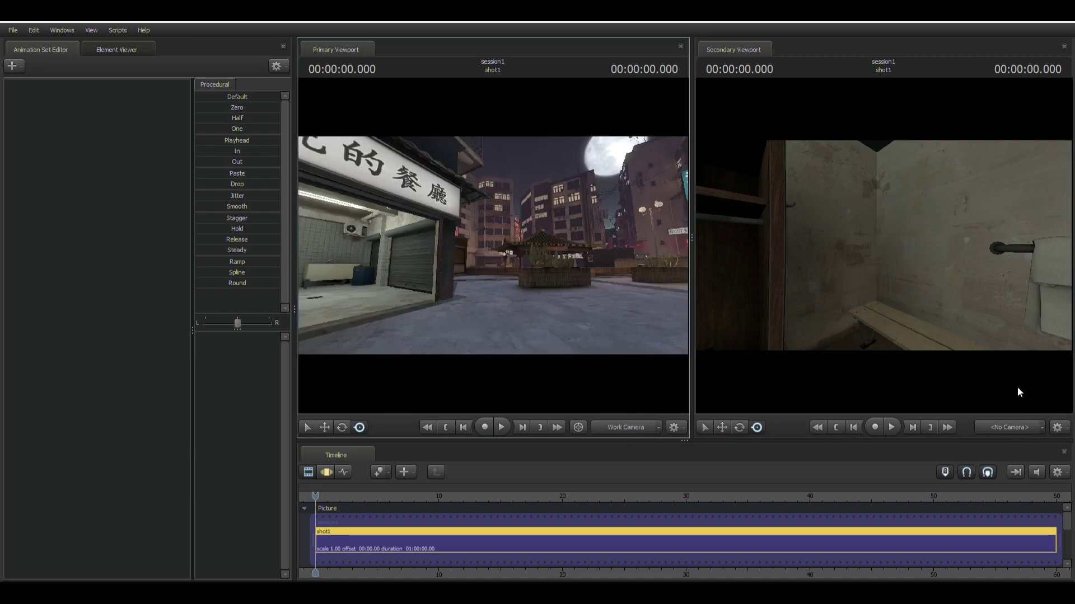
pyautogui.click(1009, 425)
# Aim the work camera across the corrugated roof toward the moon and create a new scene camera for the secondary viewport
pyautogui.moveTo(473, 161); pyautogui.dragTo(610, 179)
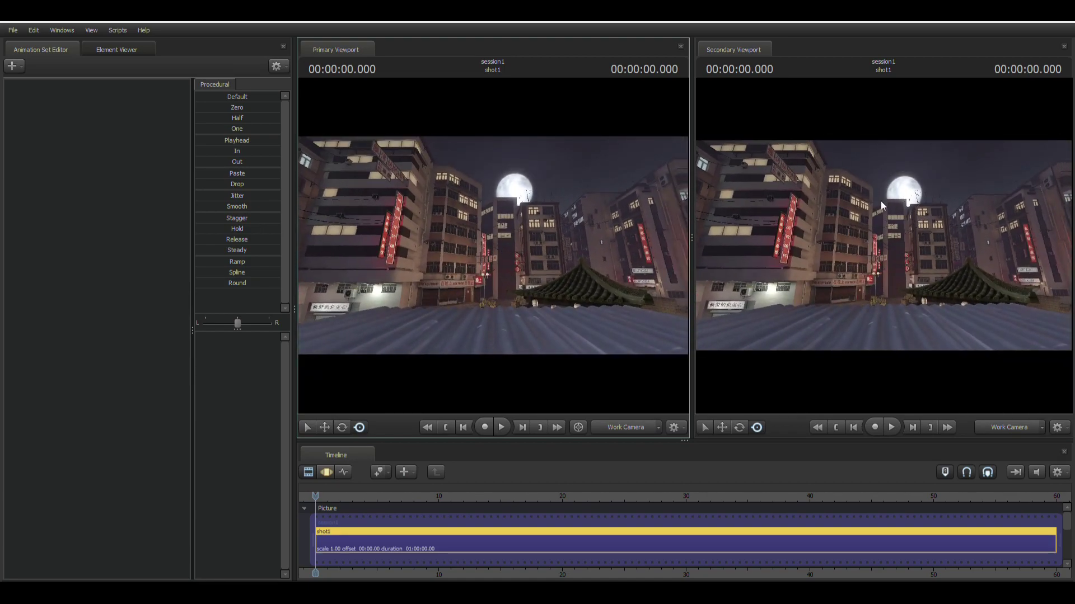
pyautogui.moveTo(635, 341); pyautogui.dragTo(631, 355)
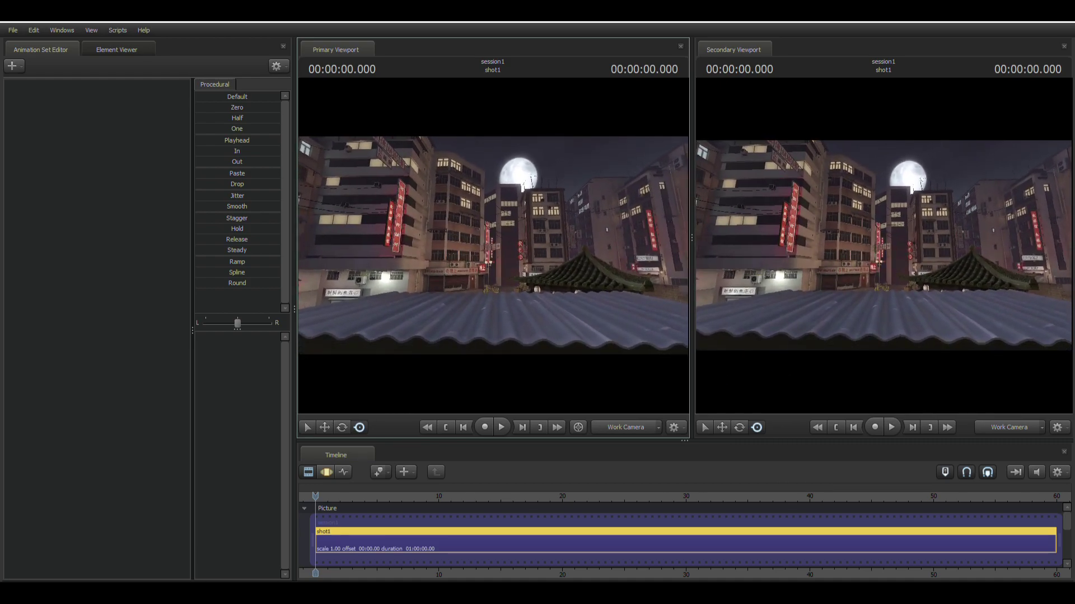
pyautogui.click(1042, 429)
pyautogui.moveTo(1009, 468)
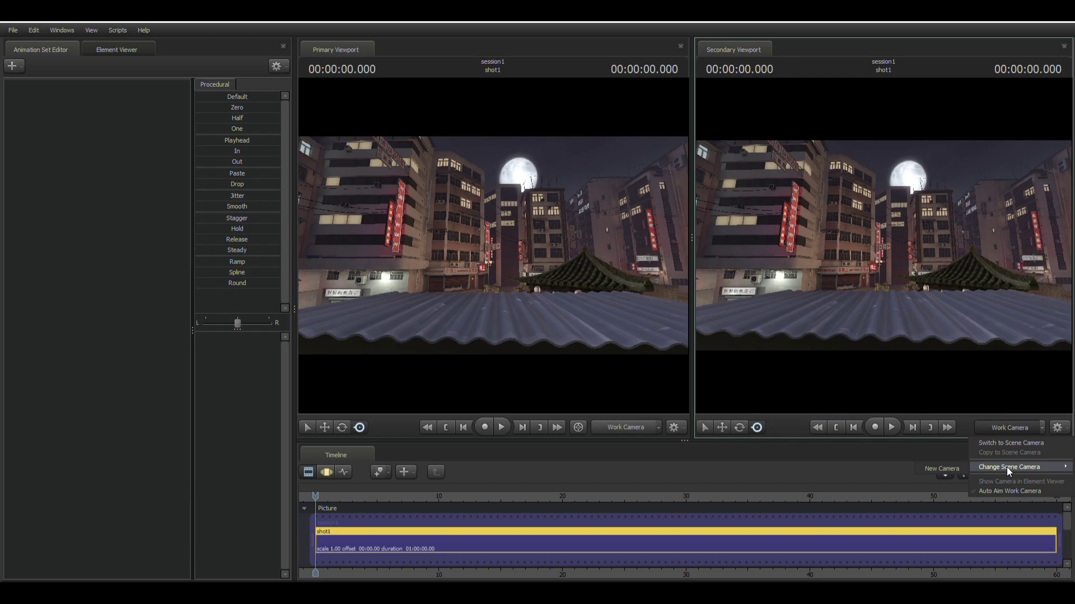
pyautogui.click(941, 468)
# Create an animation set for a new model on the rooftop, using player\hwm\pyro.mdl from the tf_movies mod
pyautogui.moveTo(580, 320)
pyautogui.mouseDown()
pyautogui.moveTo(666, 320)
pyautogui.moveTo(680, 297)
pyautogui.moveTo(649, 350)
pyautogui.moveTo(581, 330)
pyautogui.mouseUp()
pyautogui.press('s')
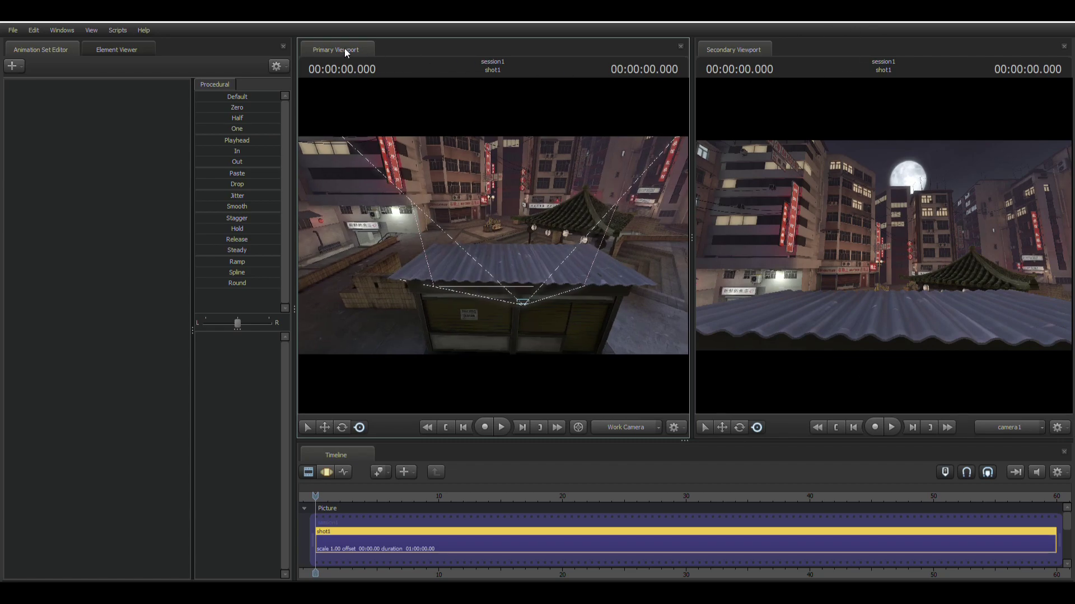
pyautogui.click(11, 70)
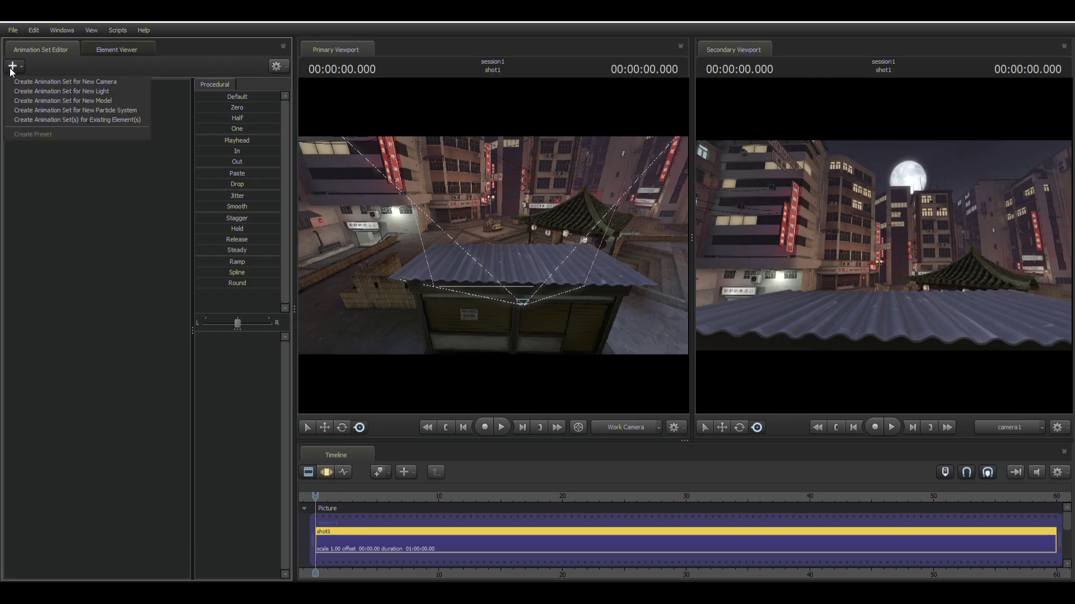
pyautogui.click(68, 101)
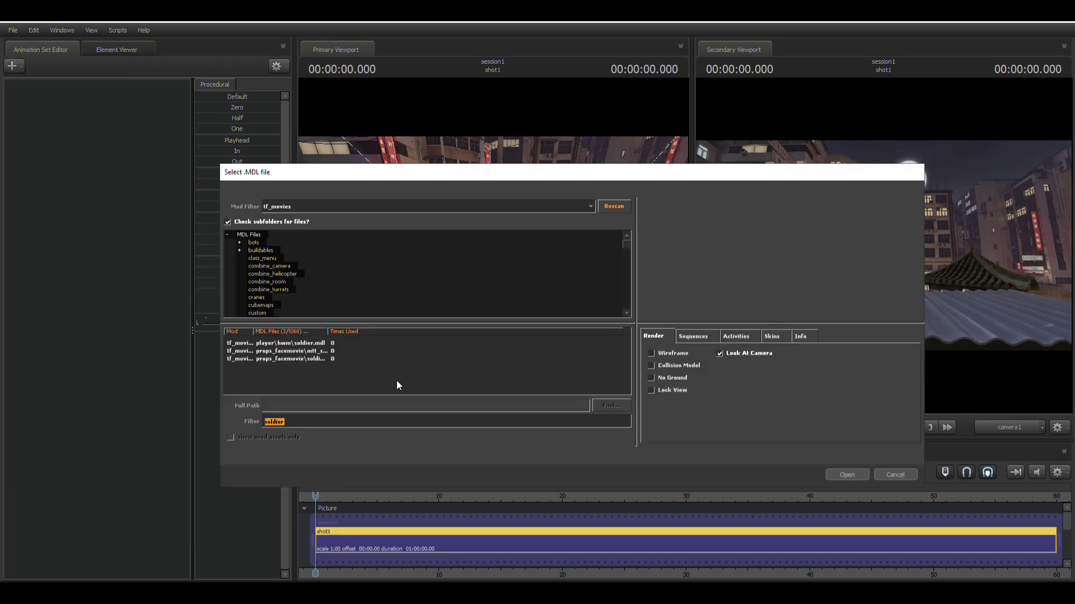
pyautogui.write('pyro')
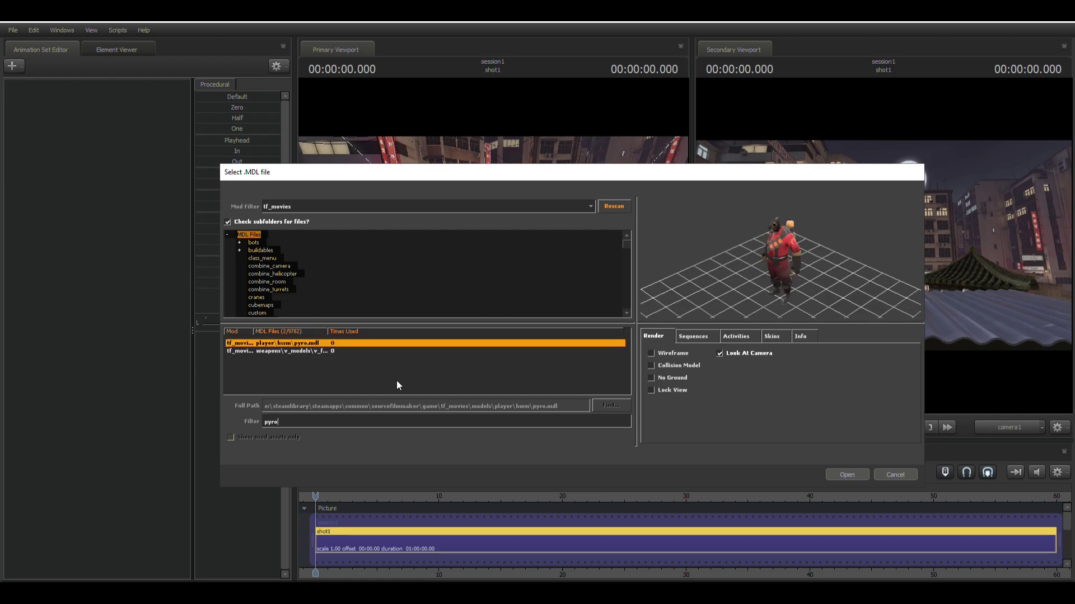
pyautogui.click(277, 207)
pyautogui.click(304, 216)
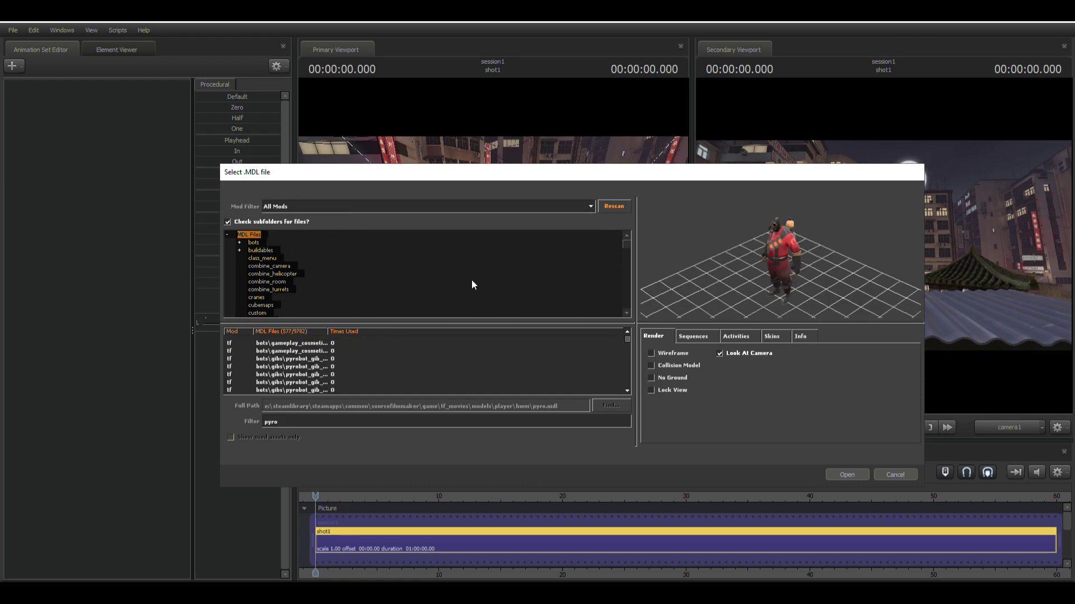
pyautogui.click(296, 207)
pyautogui.click(291, 237)
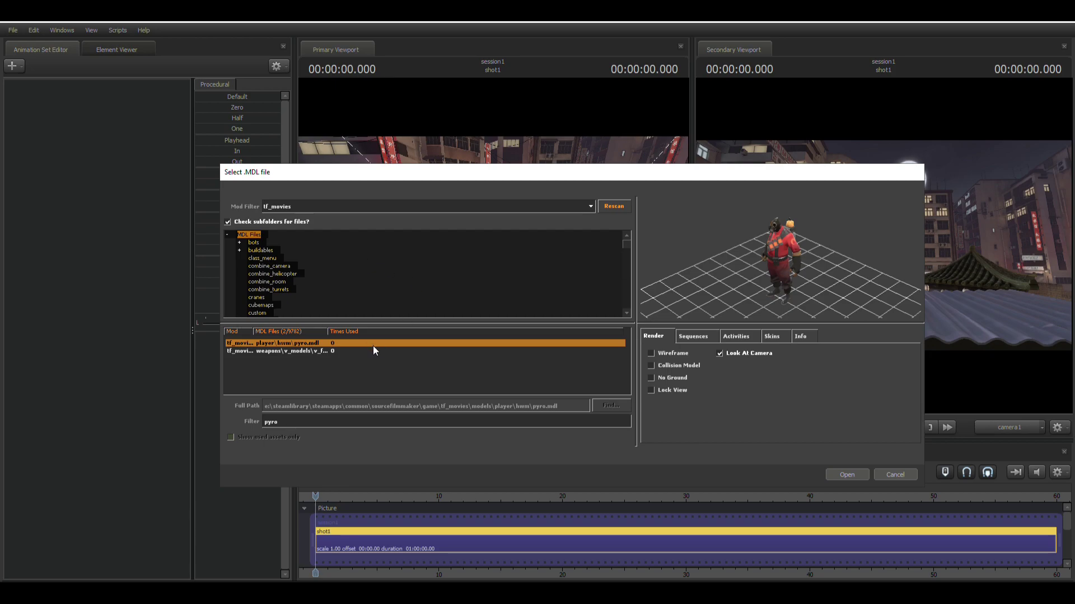
pyautogui.click(848, 476)
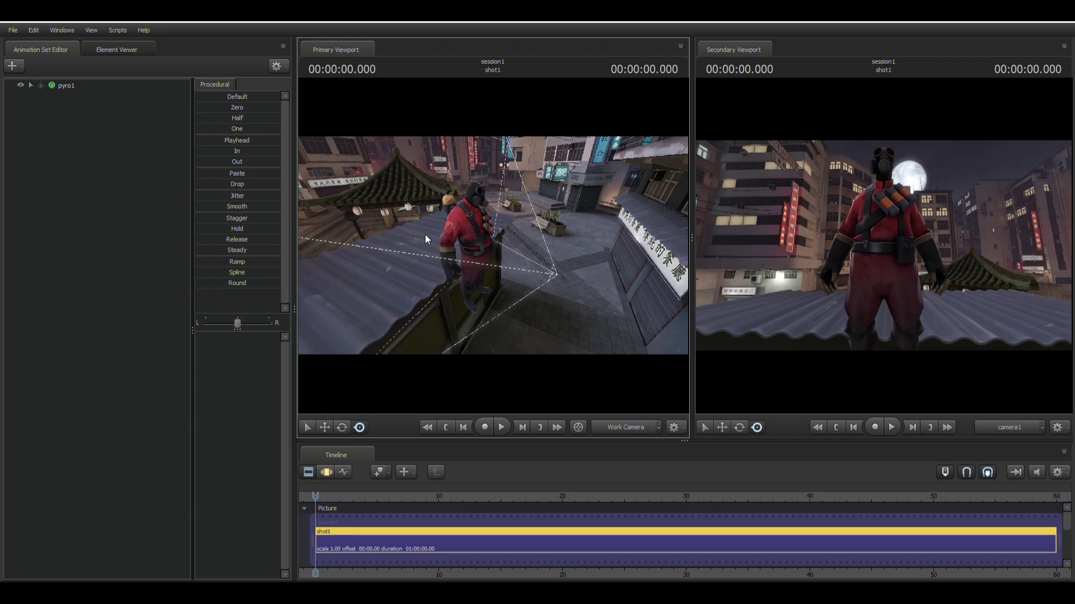
# In the Motion Editor, move the Pyro's rootTransform back from the edge onto the corrugated roof
pyautogui.click(327, 473)
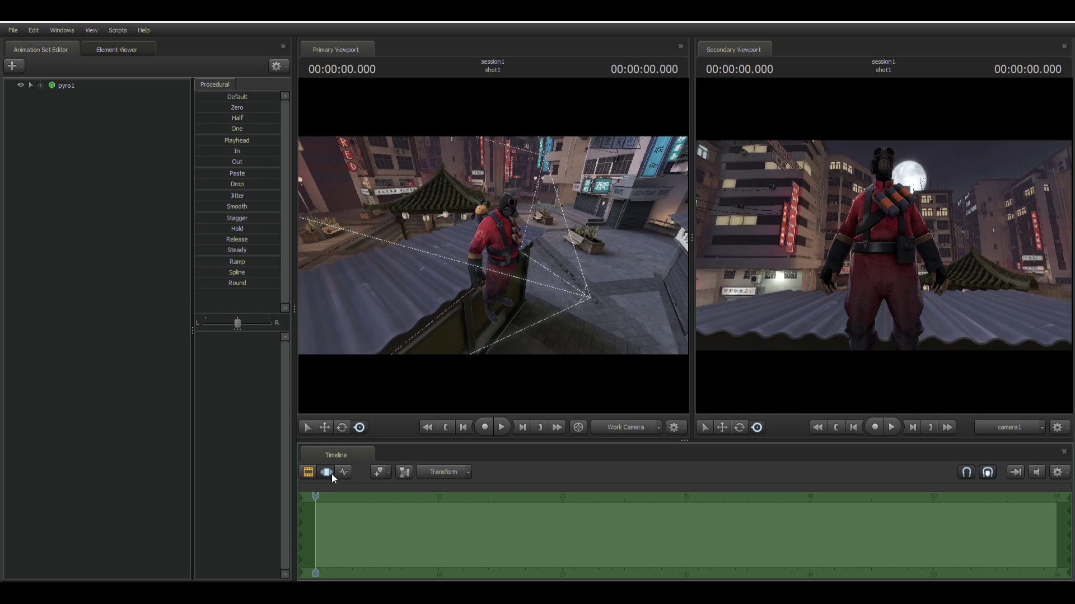
pyautogui.click(324, 428)
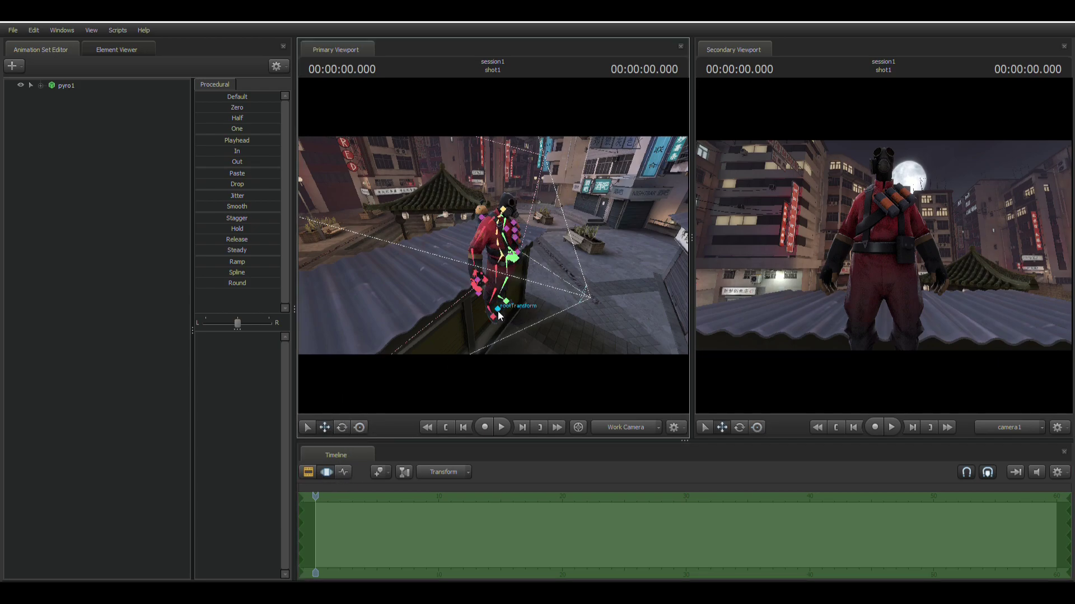
pyautogui.click(499, 315)
pyautogui.moveTo(500, 311); pyautogui.dragTo(465, 281)
pyautogui.moveTo(551, 237); pyautogui.dragTo(489, 258)
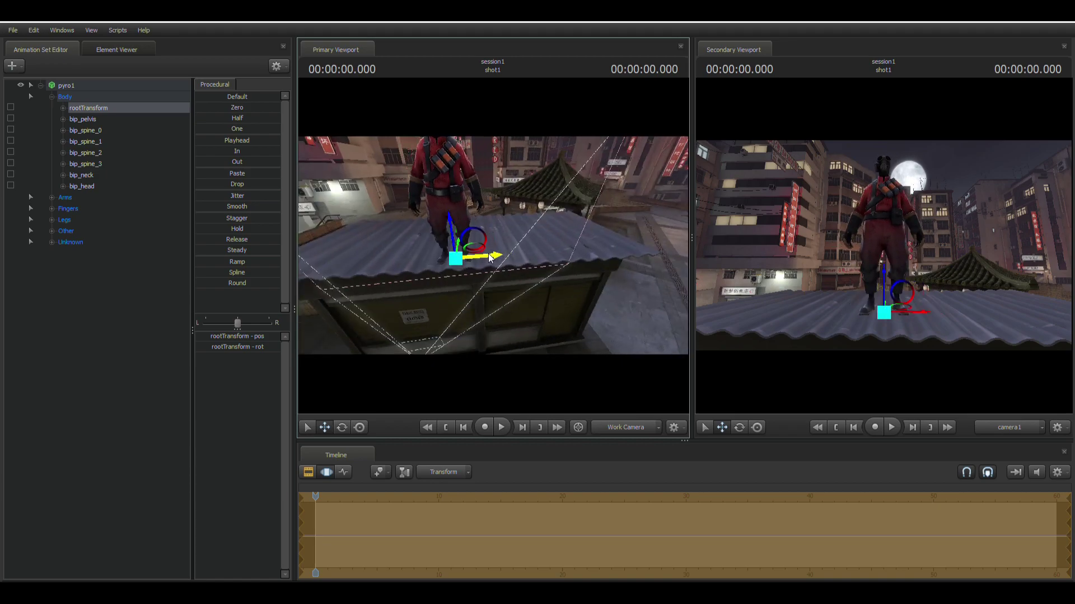
pyautogui.moveTo(518, 219); pyautogui.dragTo(470, 233)
pyautogui.moveTo(464, 282); pyautogui.dragTo(487, 264)
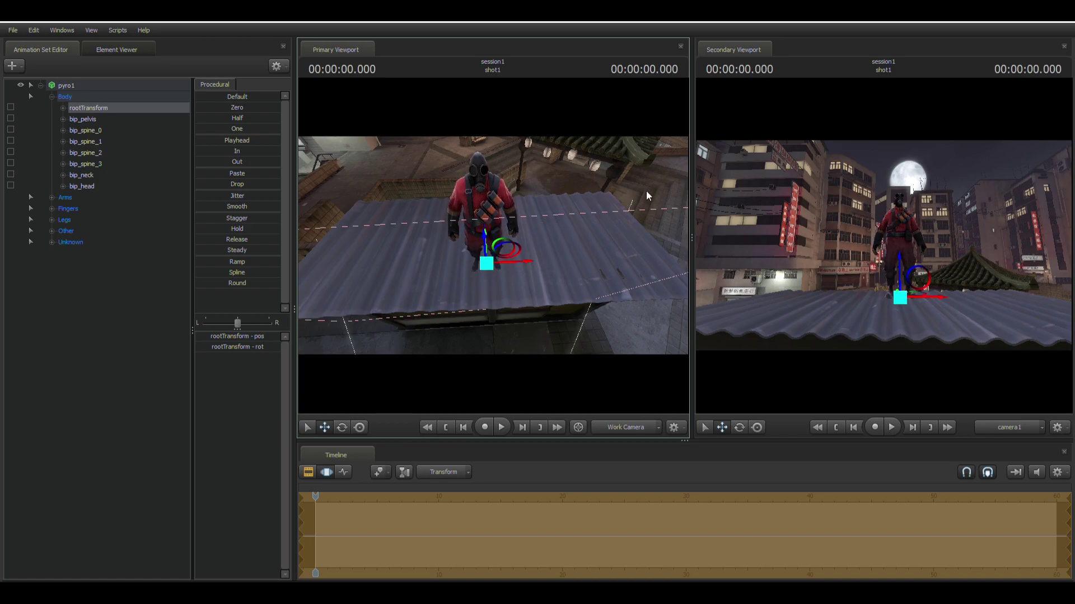
pyautogui.press('q')
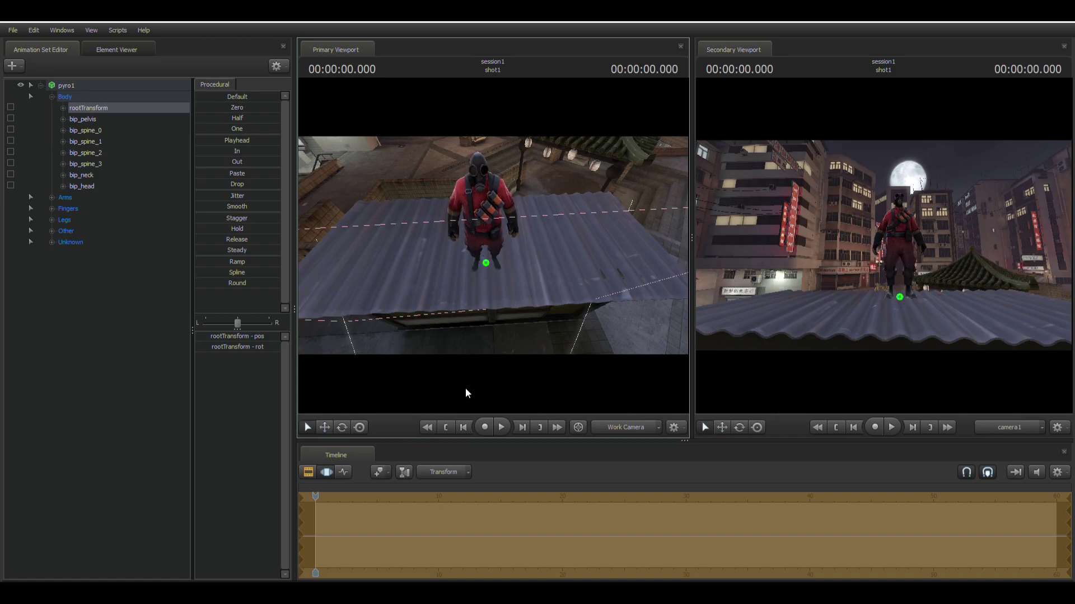
# Reframe camera1 closer to the Pyro, with the upper body low in the frame beneath the moon
pyautogui.moveTo(889, 280)
pyautogui.mouseDown()
pyautogui.moveTo(908, 190)
pyautogui.moveTo(890, 254)
pyautogui.moveTo(869, 207)
pyautogui.moveTo(910, 262)
pyautogui.moveTo(875, 219)
pyautogui.moveTo(909, 291)
pyautogui.moveTo(897, 261)
pyautogui.moveTo(893, 270)
pyautogui.mouseUp()
pyautogui.press('w')
pyautogui.press('w')
pyautogui.scroll(3, 898, 281)
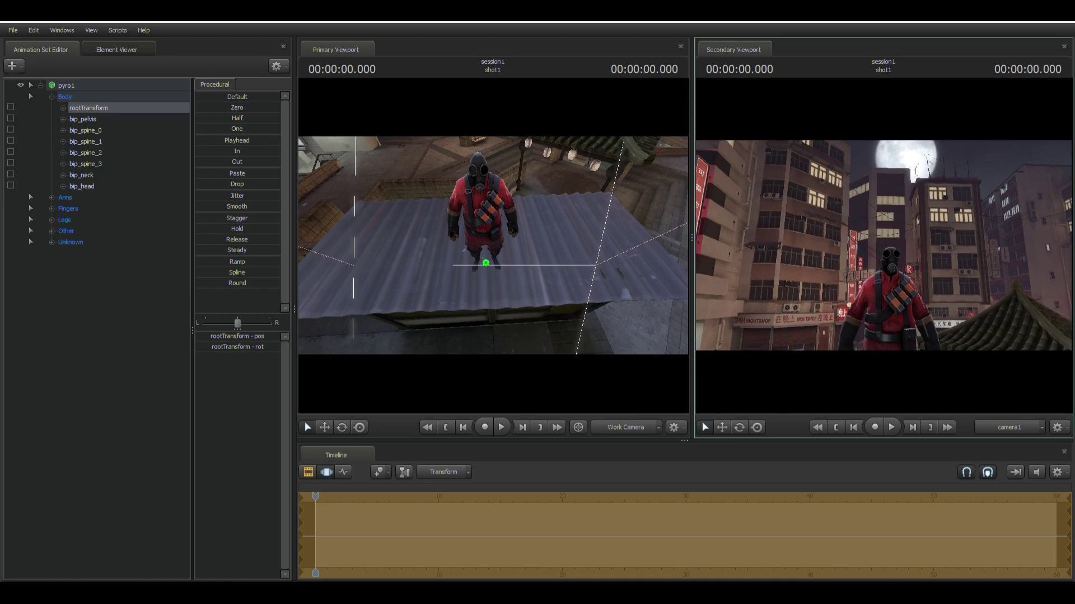
# Add the Team Fortress item Cute Suit to the pyro1 animation set
pyautogui.click(71, 86)
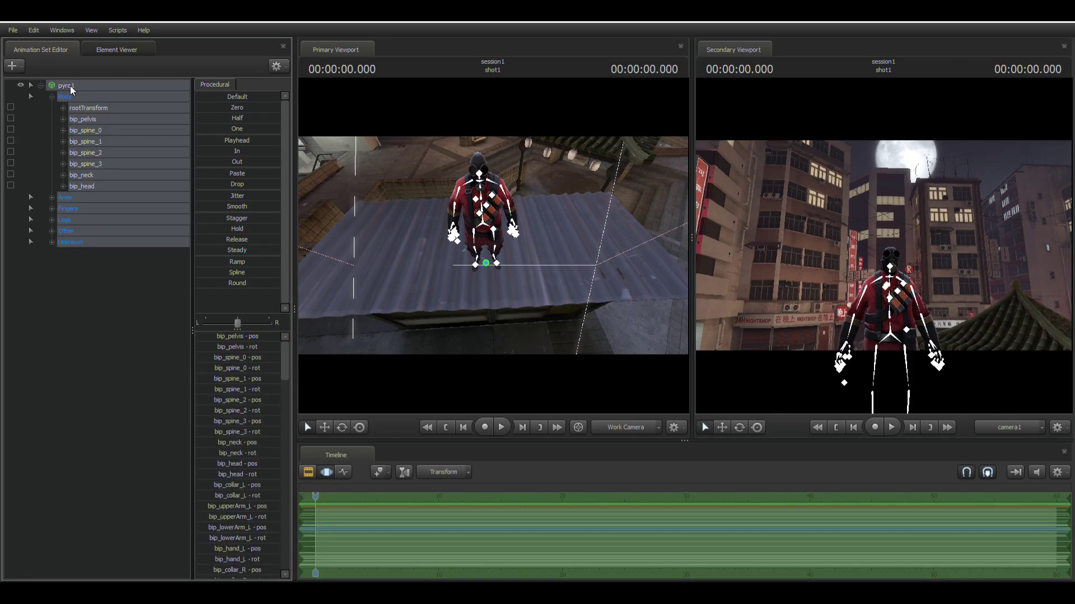
pyautogui.rightClick(72, 85)
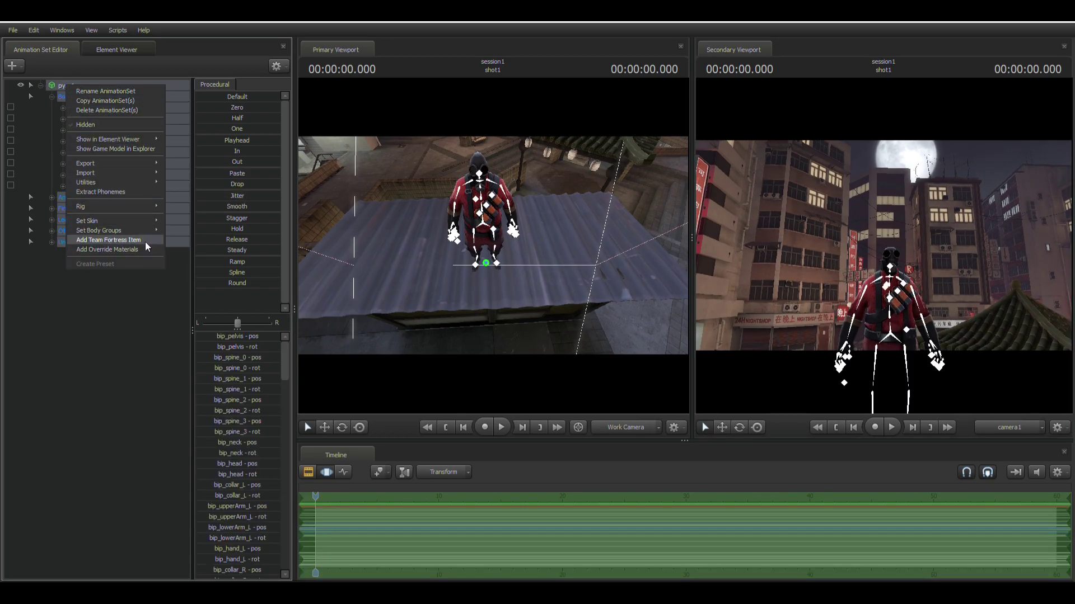
pyautogui.click(125, 240)
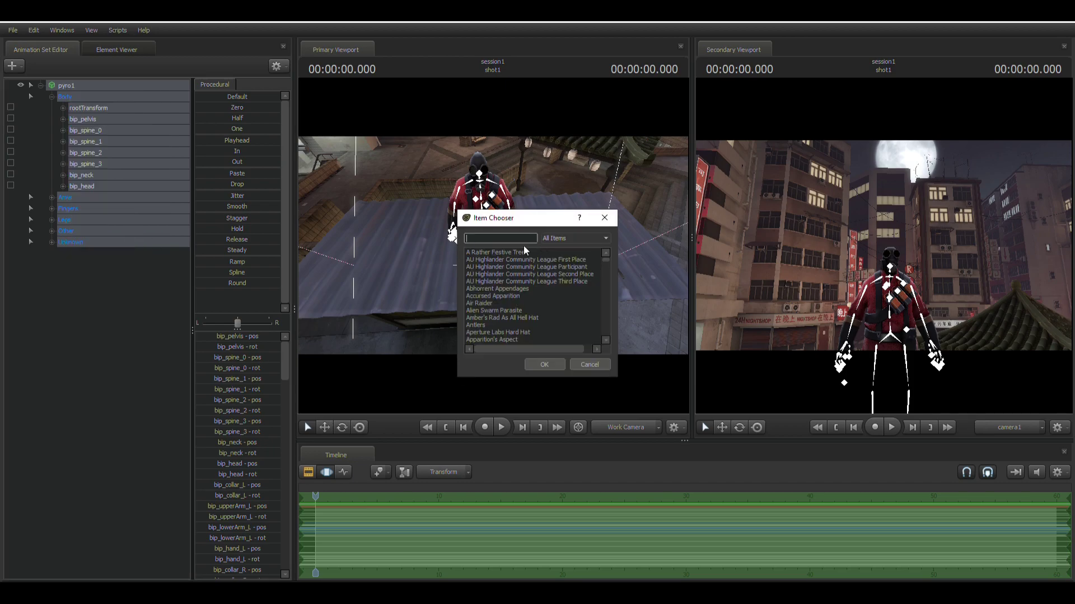
pyautogui.write('cute')
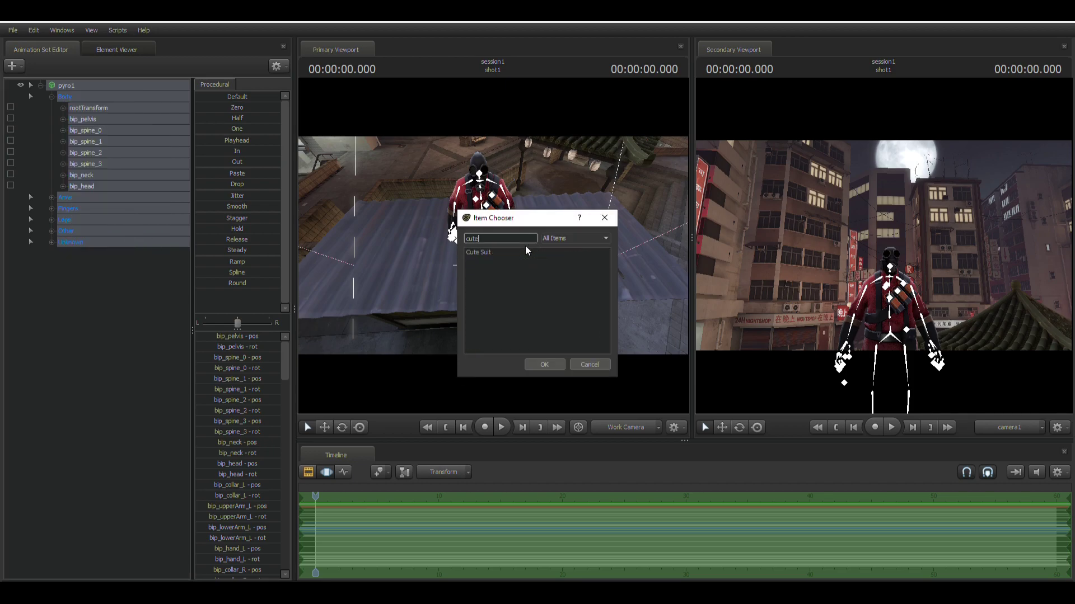
pyautogui.click(509, 252)
pyautogui.click(544, 365)
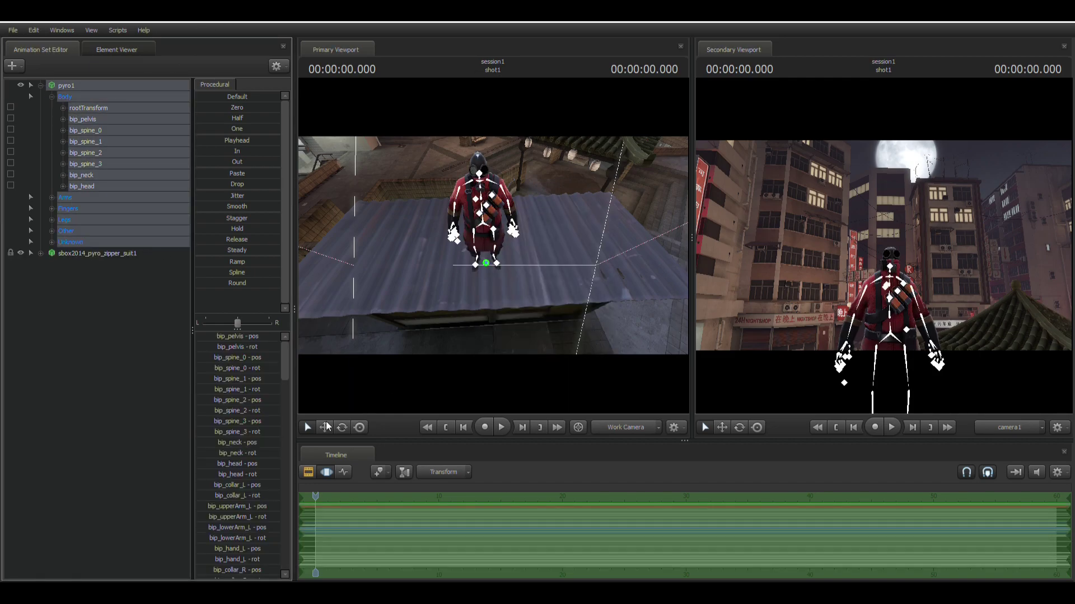
# Set the head body group of the pyro1 animation set to <none>
pyautogui.click(306, 469)
pyautogui.moveTo(543, 271); pyautogui.dragTo(484, 306)
pyautogui.press('w')
pyautogui.press('d')
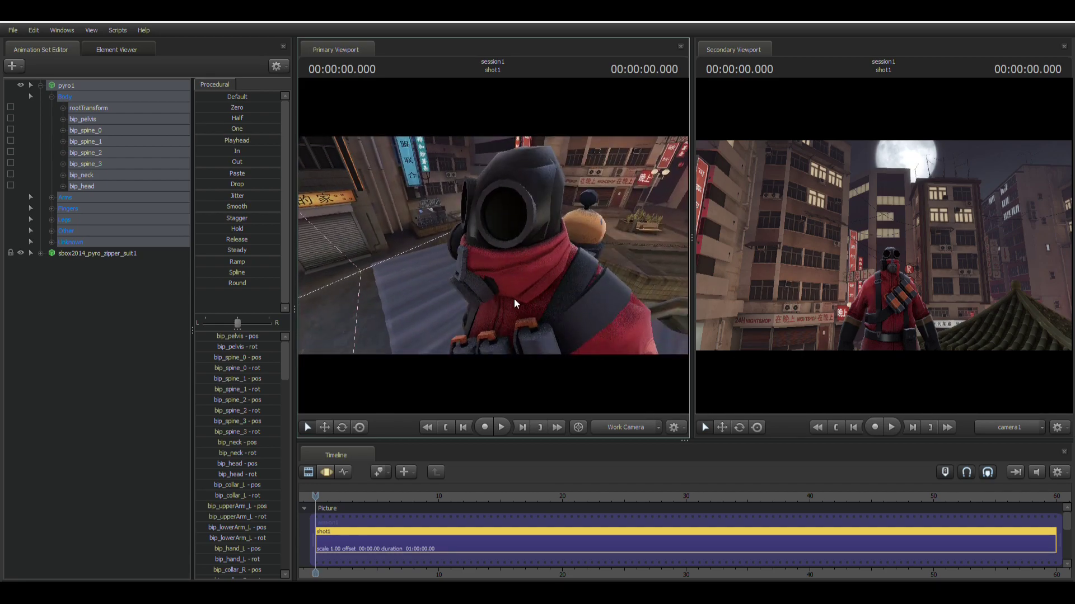
pyautogui.press('s')
pyautogui.moveTo(479, 241); pyautogui.dragTo(488, 244)
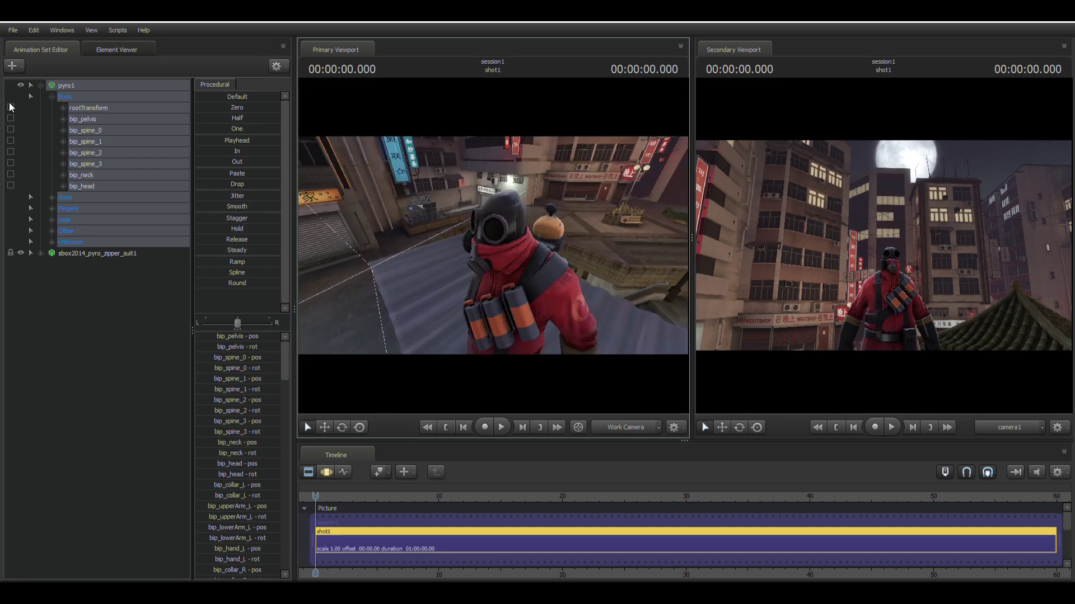
pyautogui.rightClick(68, 86)
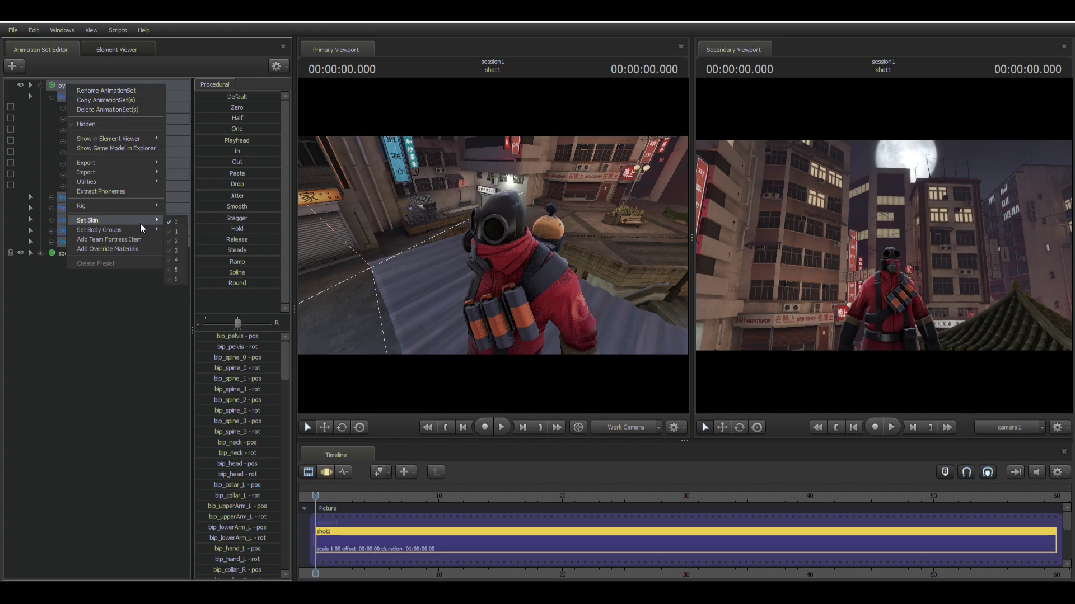
pyautogui.moveTo(136, 230)
pyautogui.moveTo(191, 240)
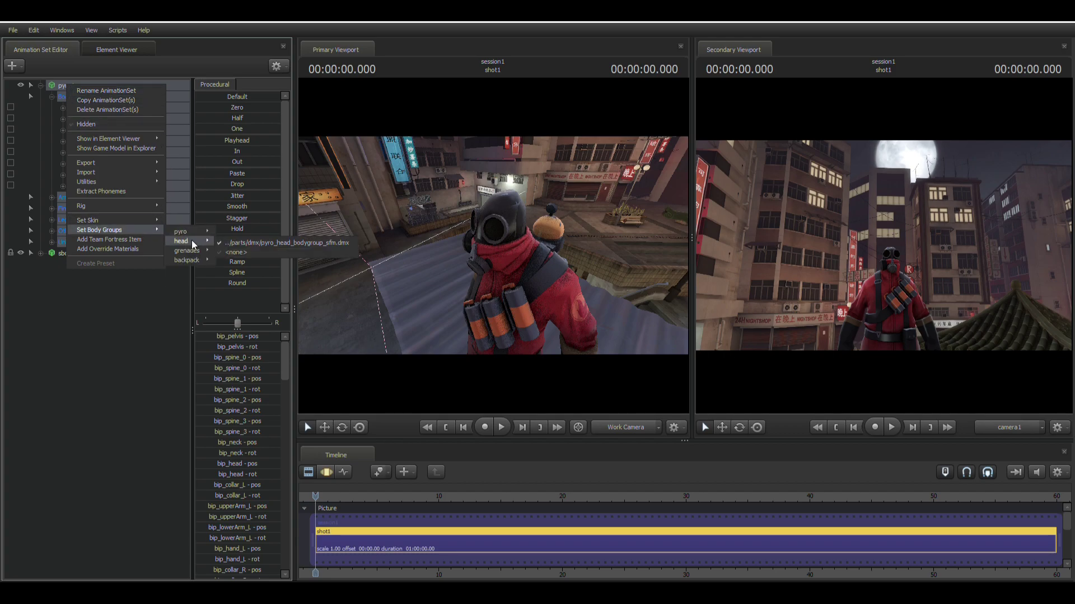
pyautogui.click(234, 253)
# Add the first Team Fortress item matching "luna" to the pyro1 animation set
pyautogui.moveTo(572, 256); pyautogui.dragTo(639, 246)
pyautogui.press('a')
pyautogui.press('w')
pyautogui.press('s')
pyautogui.press('s')
pyautogui.moveTo(482, 245)
pyautogui.mouseDown()
pyautogui.moveTo(526, 291)
pyautogui.moveTo(482, 244)
pyautogui.mouseUp()
pyautogui.rightClick(70, 88)
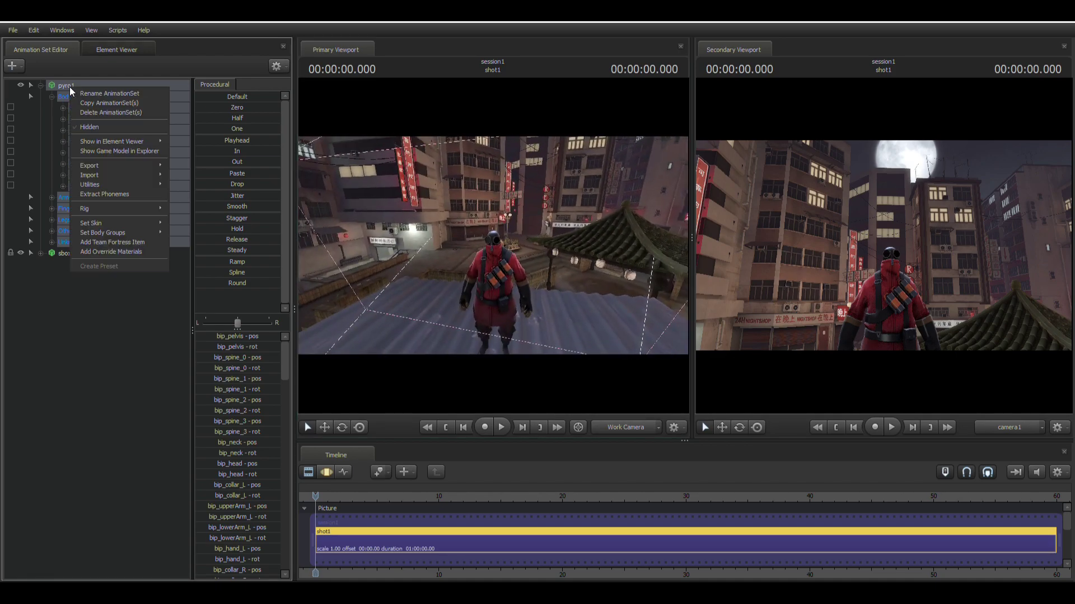
pyautogui.click(127, 242)
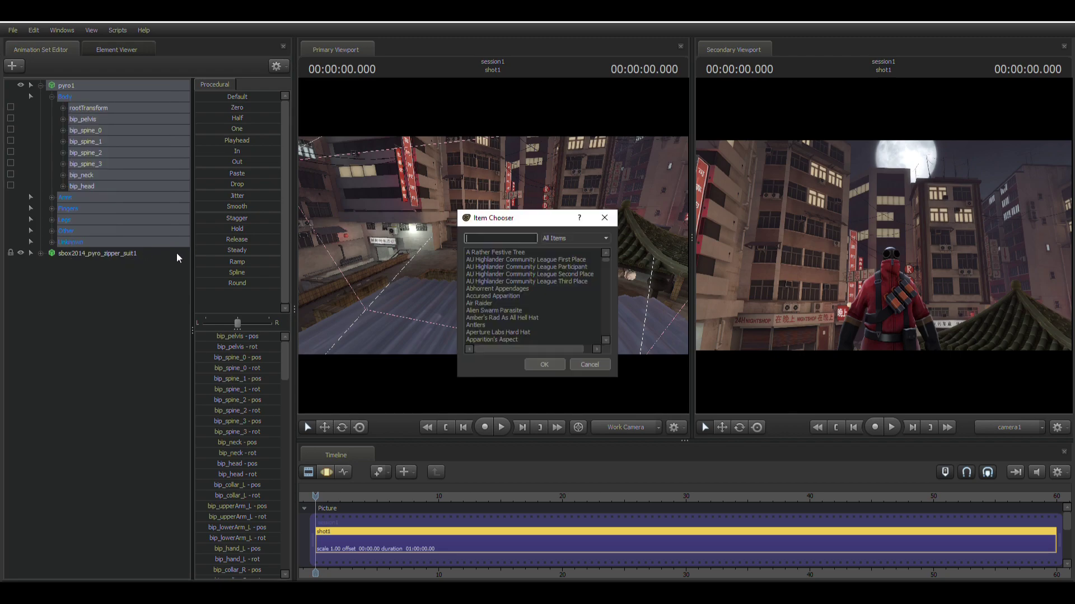
pyautogui.write('luna')
pyautogui.click(506, 251)
pyautogui.click(538, 365)
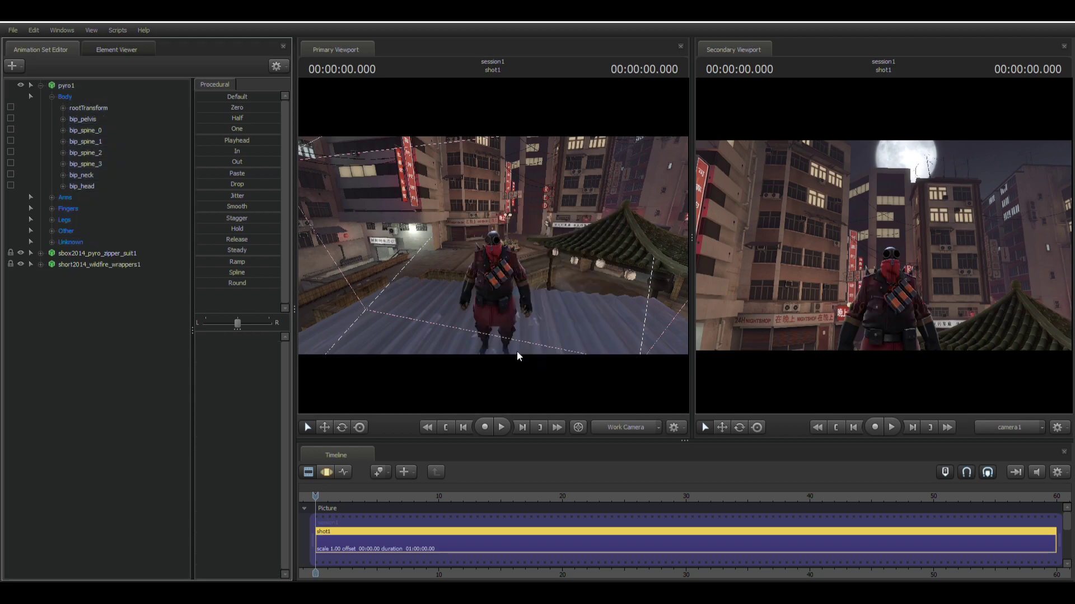
# Add the fireman helmet, the first Team Fortress item matching "briga", to the pyro1 animation set
pyautogui.rightClick(80, 86)
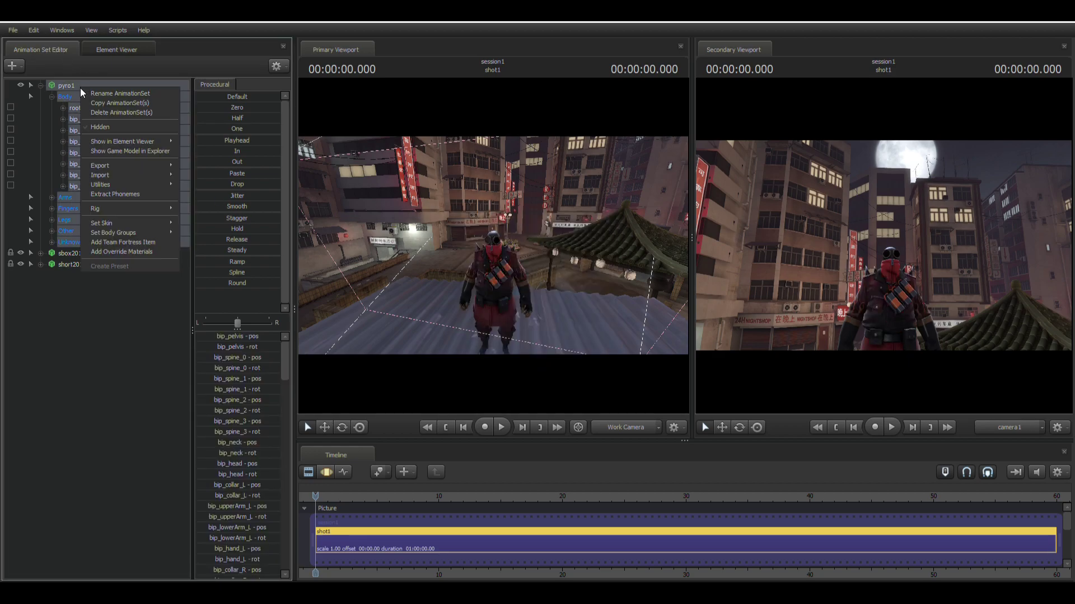
pyautogui.click(112, 238)
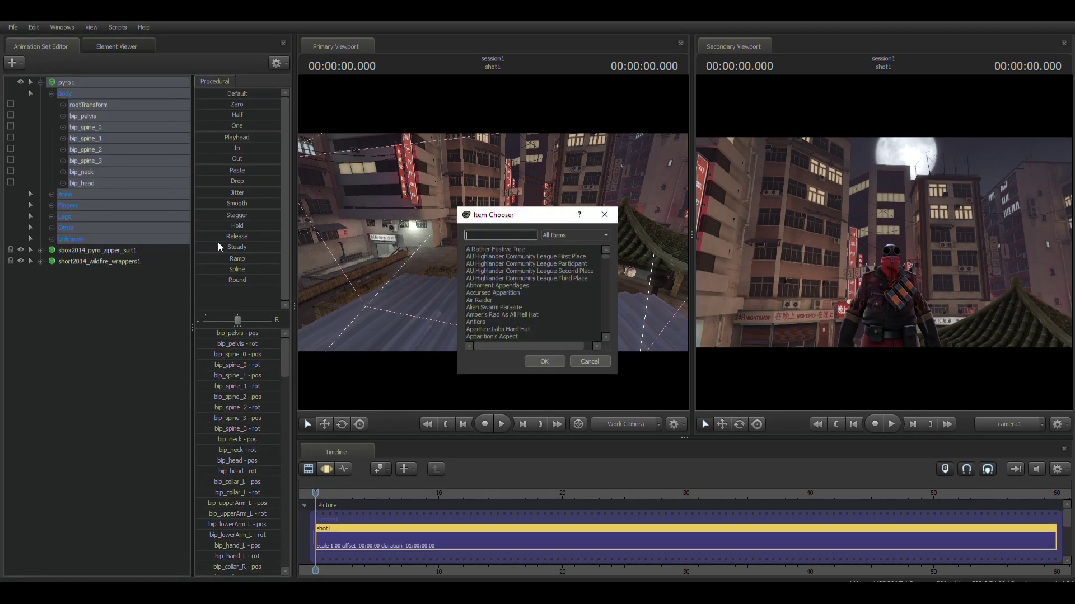
pyautogui.write('briga')
pyautogui.click(518, 249)
pyautogui.click(542, 359)
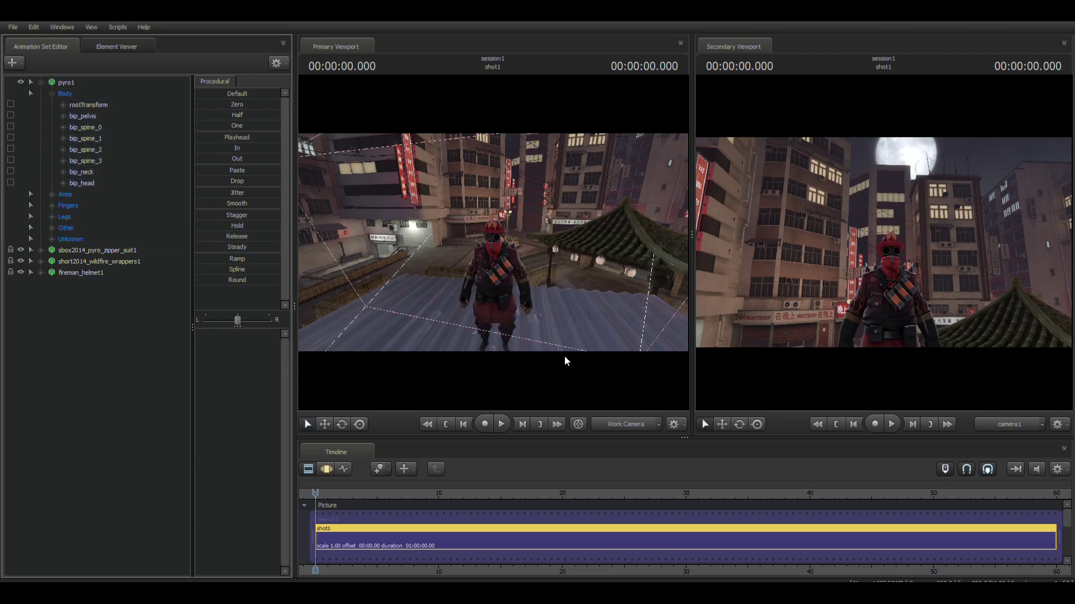
# Add the Degreaser as a Team Fortress item to the pyro1 animation set
pyautogui.moveTo(574, 306); pyautogui.dragTo(495, 249)
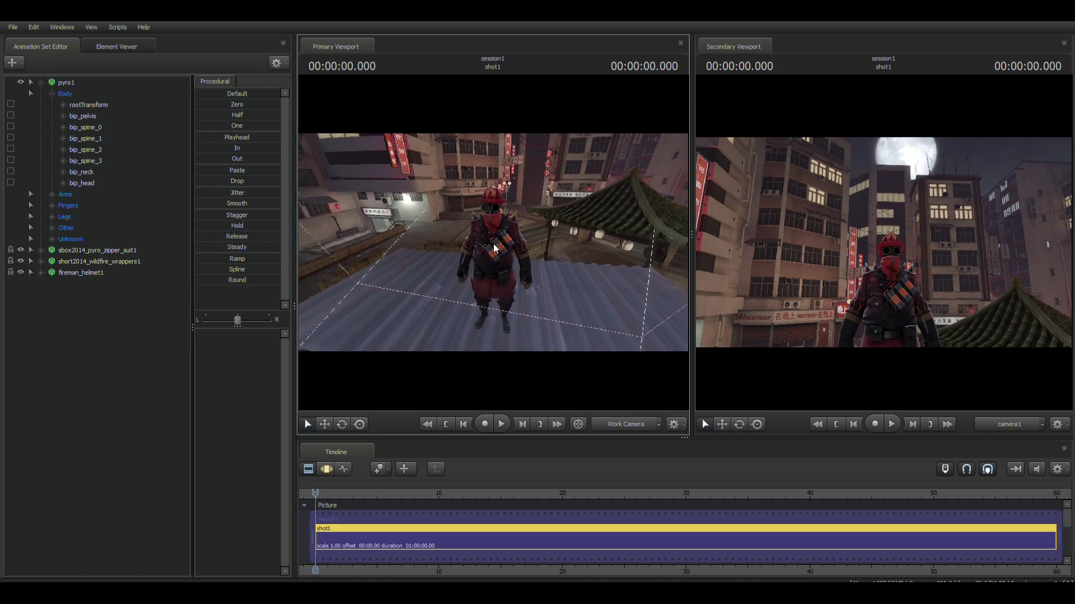
pyautogui.rightClick(65, 82)
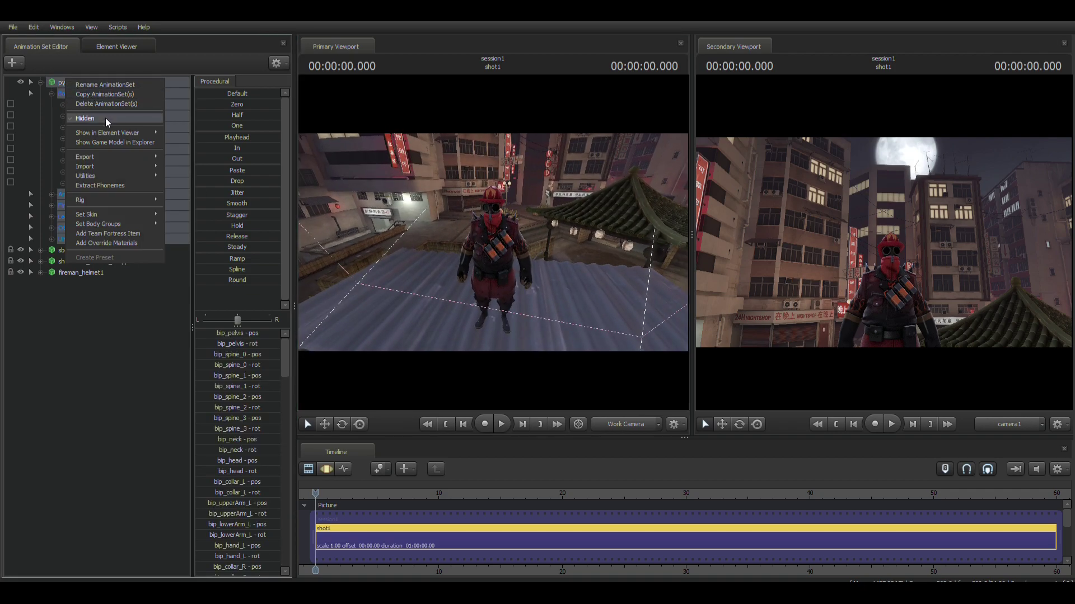
pyautogui.click(109, 233)
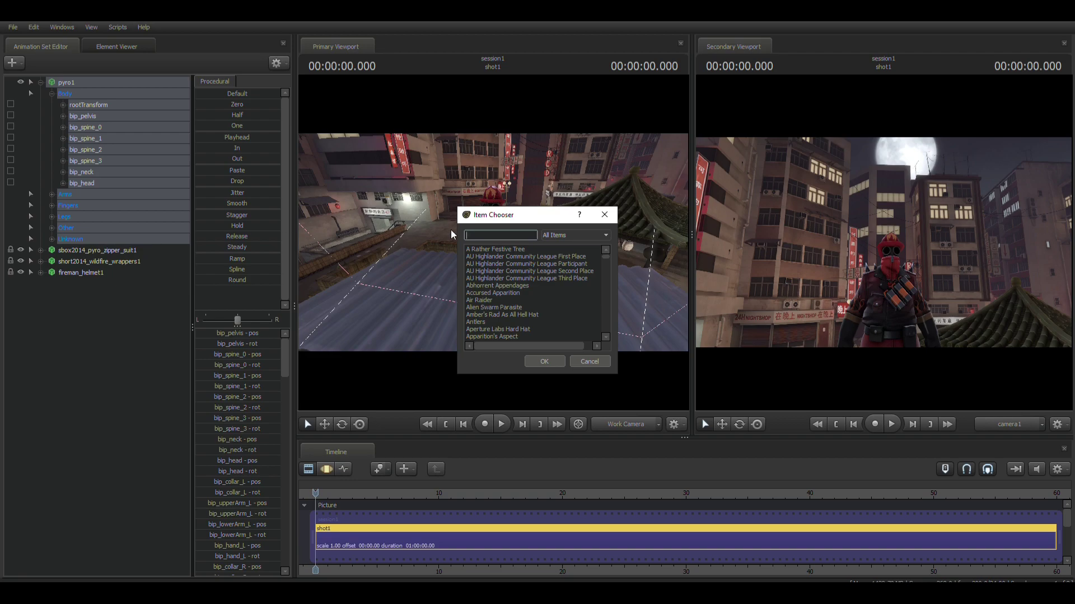
pyautogui.write('deg')
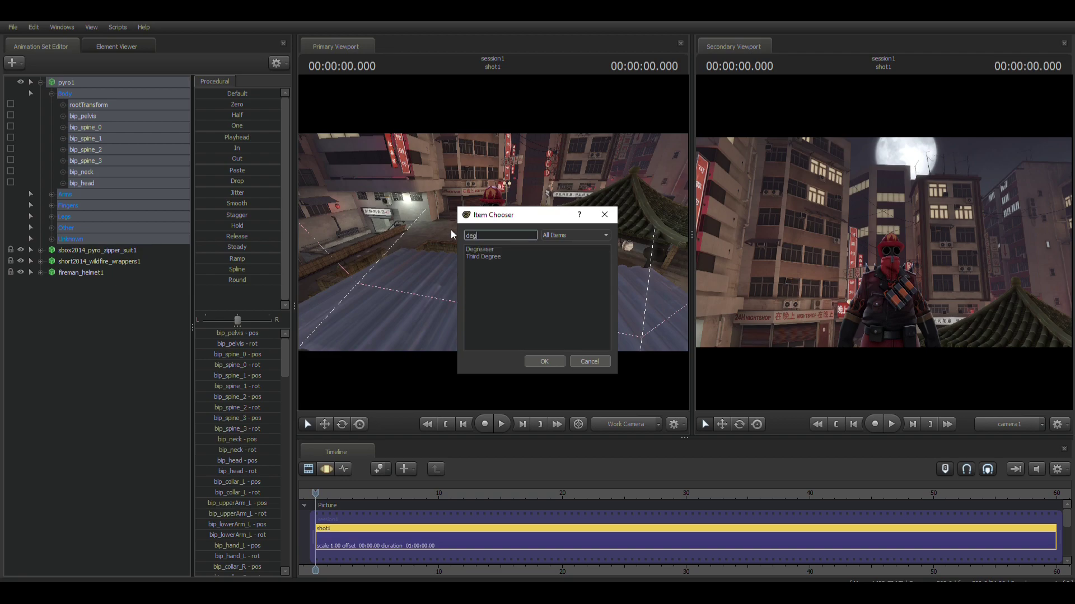
pyautogui.click(542, 361)
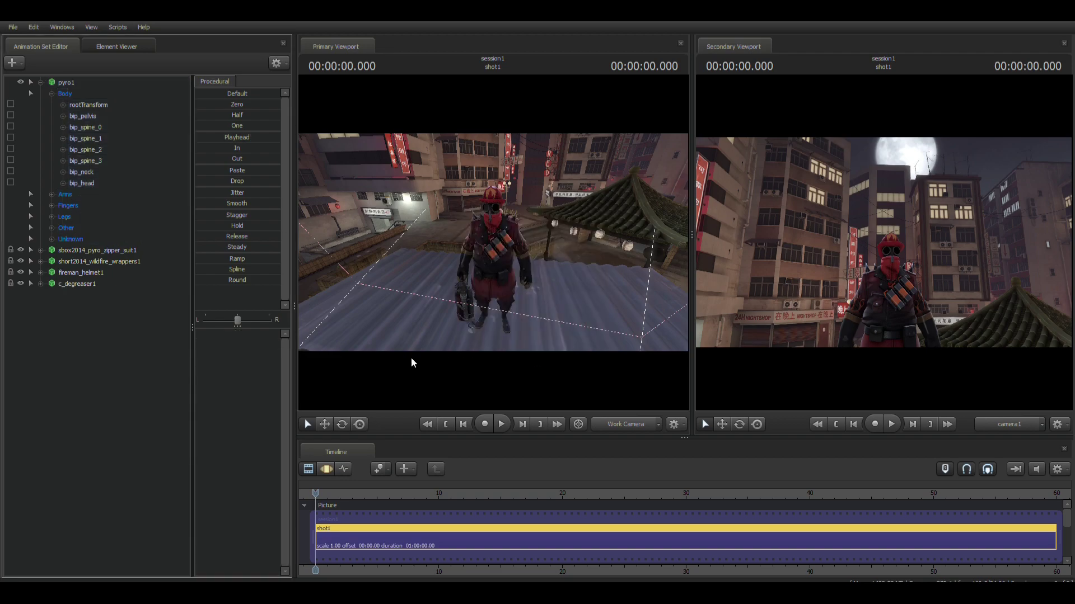
# Import the taunt01 sequence onto the pyro1 animation set
pyautogui.moveTo(487, 304); pyautogui.dragTo(481, 245)
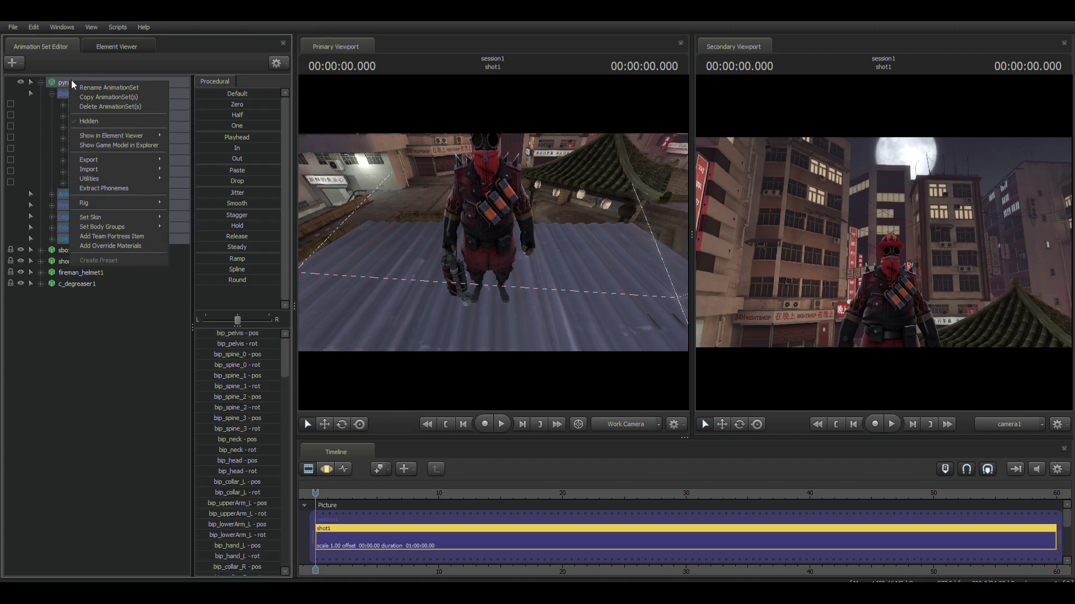
pyautogui.moveTo(112, 169)
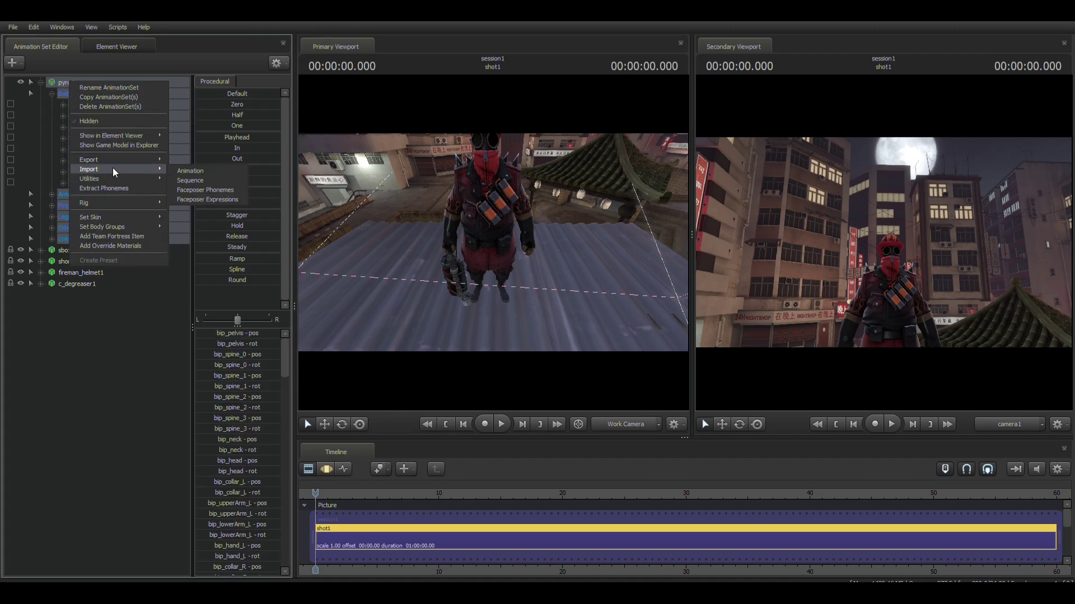
pyautogui.click(201, 181)
pyautogui.click(497, 328)
pyautogui.scroll(-10, 482, 367)
pyautogui.scroll(-10, 480, 375)
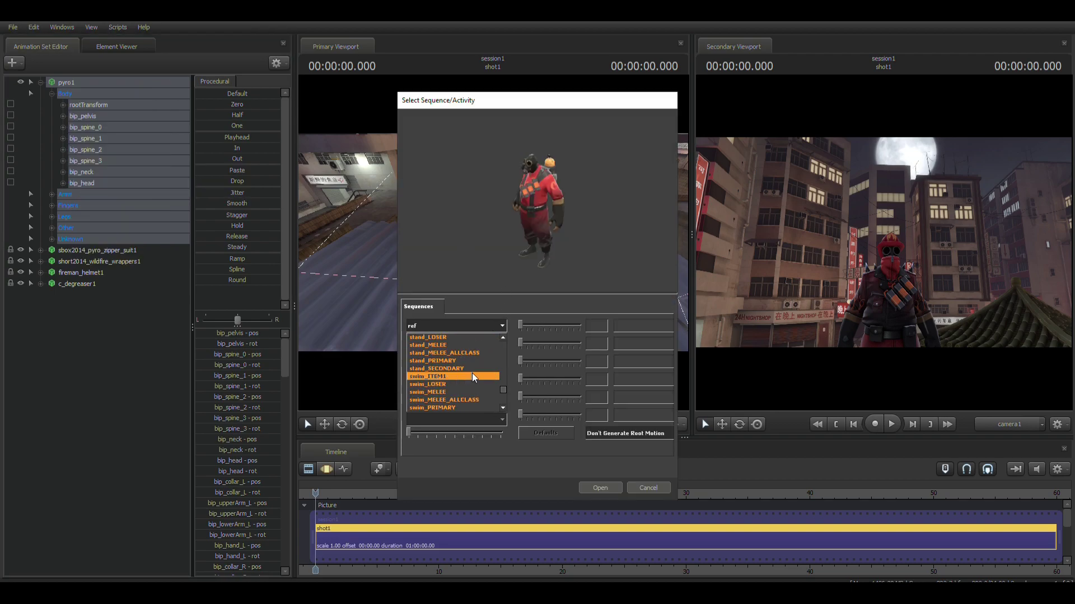
pyautogui.scroll(3, 466, 378)
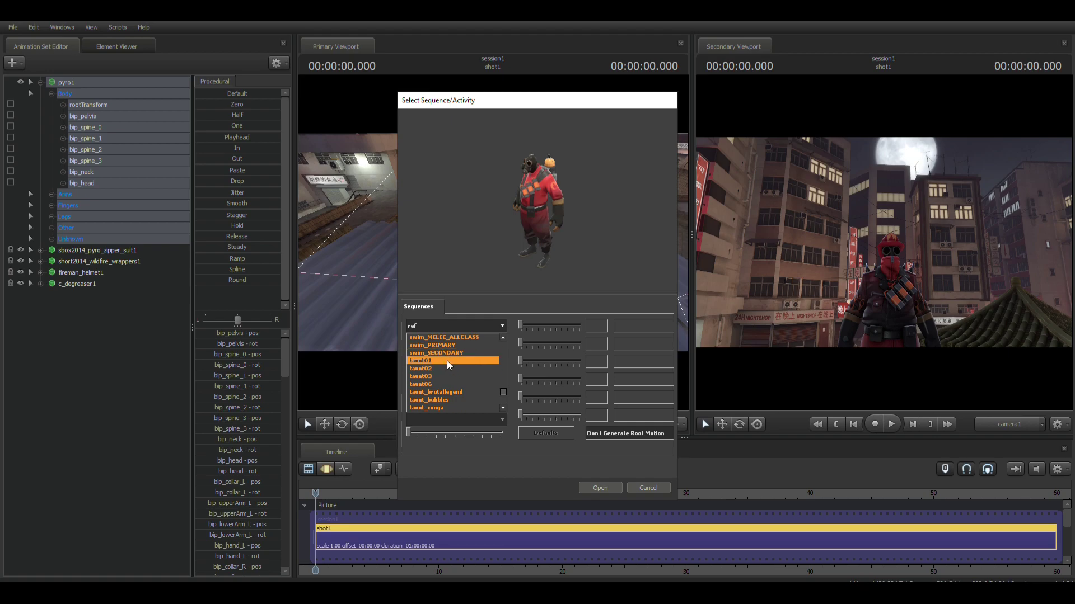
pyautogui.click(466, 370)
pyautogui.click(602, 488)
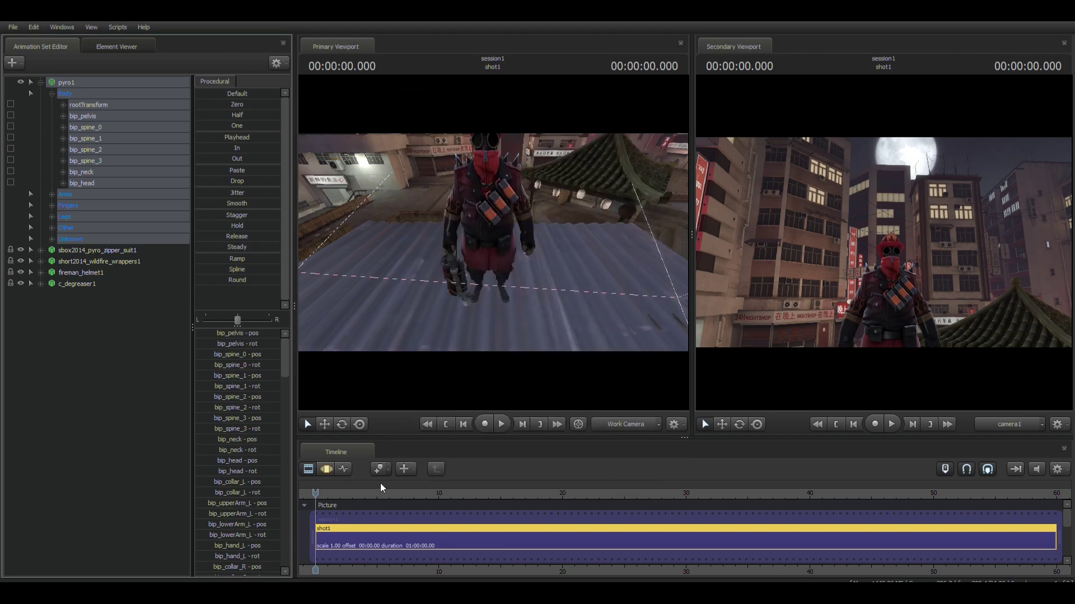
# Move the playhead to 00:00:00.875, where the Pyro holds the flamethrower overhead, using the Motion Editor
pyautogui.click(327, 469)
pyautogui.moveTo(315, 493); pyautogui.dragTo(326, 492)
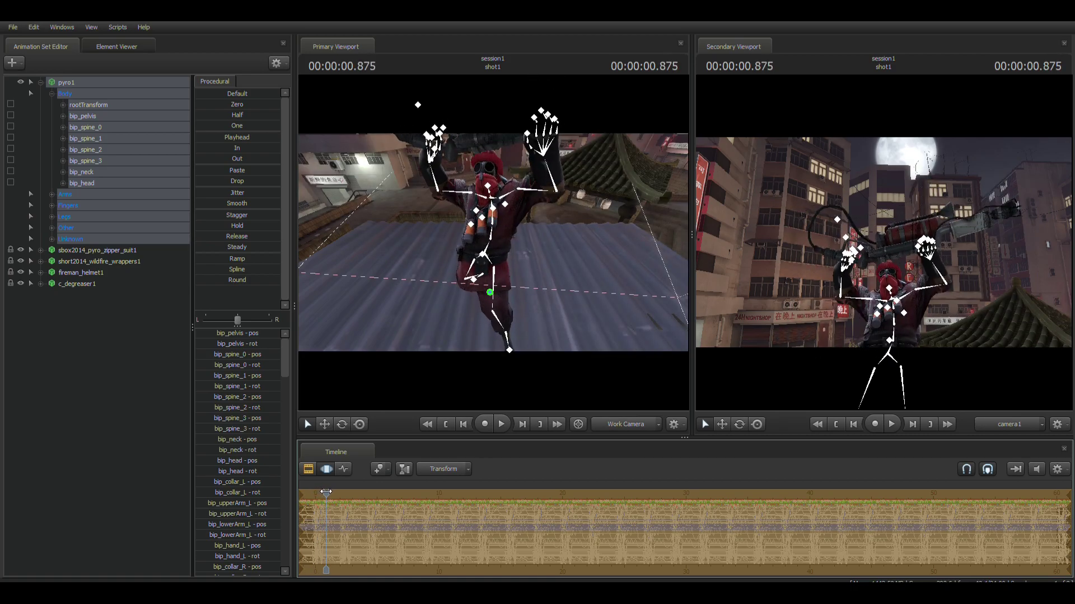
pyautogui.click(308, 469)
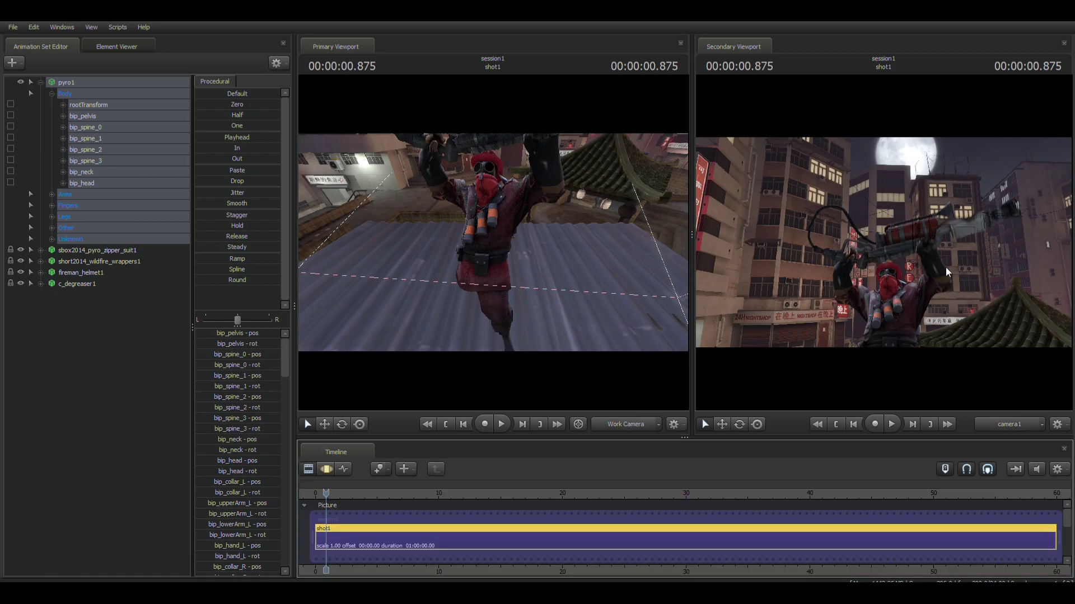
# Reframe camera1 so the Pyro and the raised flamethrower sit low in the frame beneath the moon
pyautogui.moveTo(486, 238)
pyautogui.mouseDown()
pyautogui.moveTo(485, 190)
pyautogui.moveTo(496, 231)
pyautogui.mouseUp()
pyautogui.press('w')
pyautogui.moveTo(875, 236); pyautogui.dragTo(918, 233)
pyautogui.press('a')
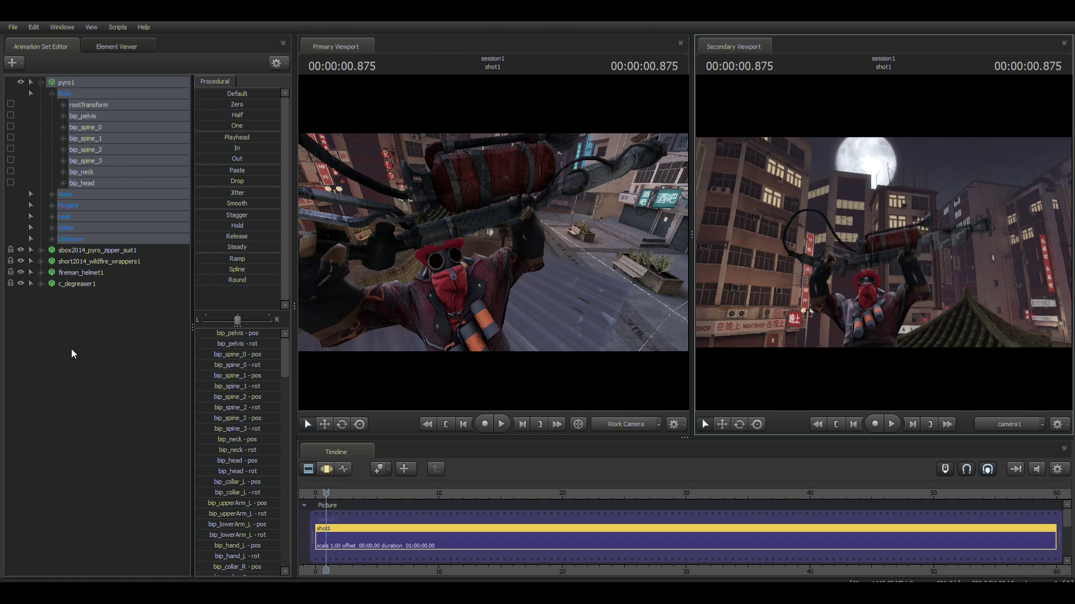
# Create an animation set for a new camera from the current framing and show that camera in the Secondary Viewport
pyautogui.click(12, 62)
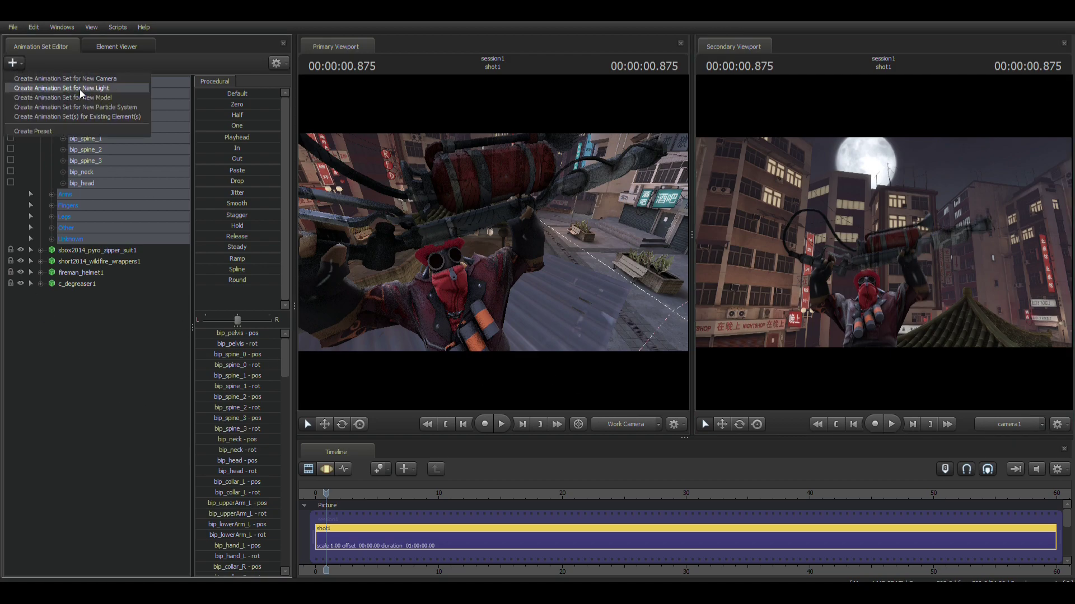
pyautogui.click(118, 84)
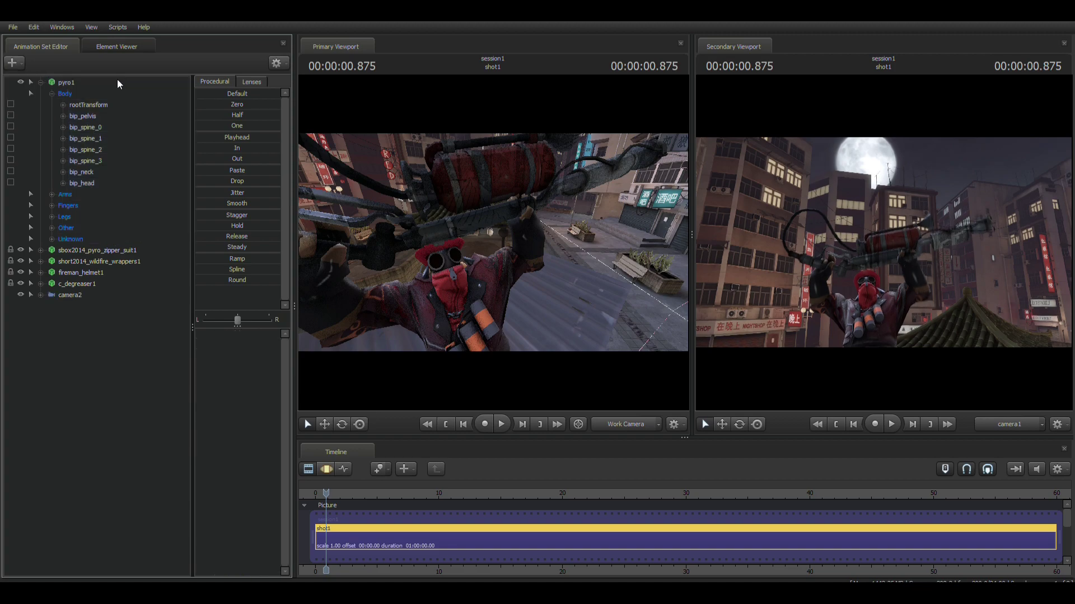
pyautogui.click(1042, 425)
pyautogui.moveTo(1008, 464)
pyautogui.click(946, 490)
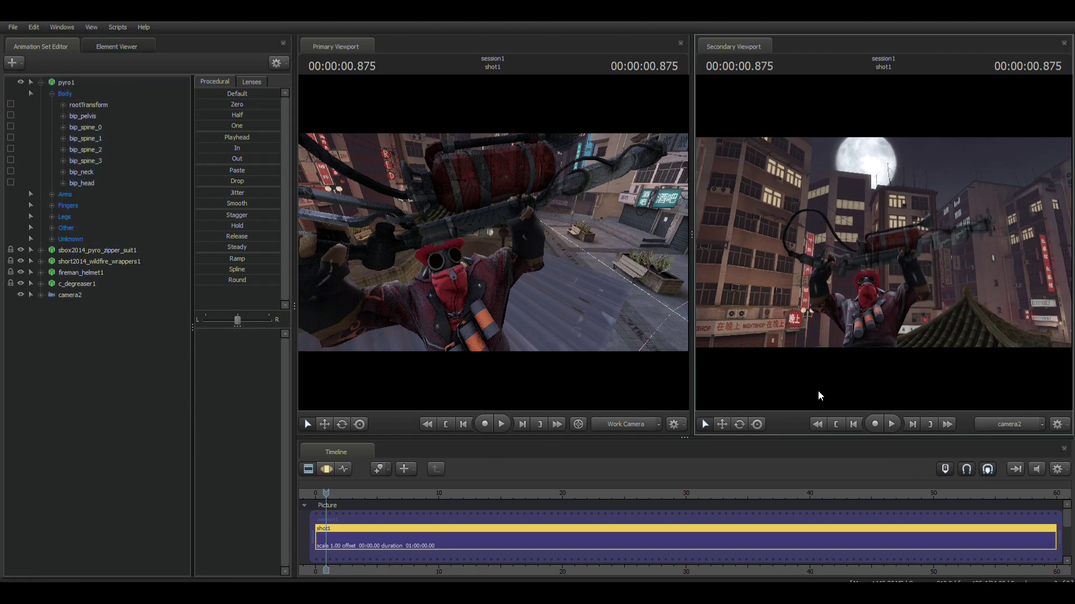
pyautogui.moveTo(835, 331); pyautogui.dragTo(714, 332)
pyautogui.click(534, 316)
# In the Motion Editor, move the playhead to 00:00:00.916 and slightly narrow camera2's fieldOfView
pyautogui.click(74, 295)
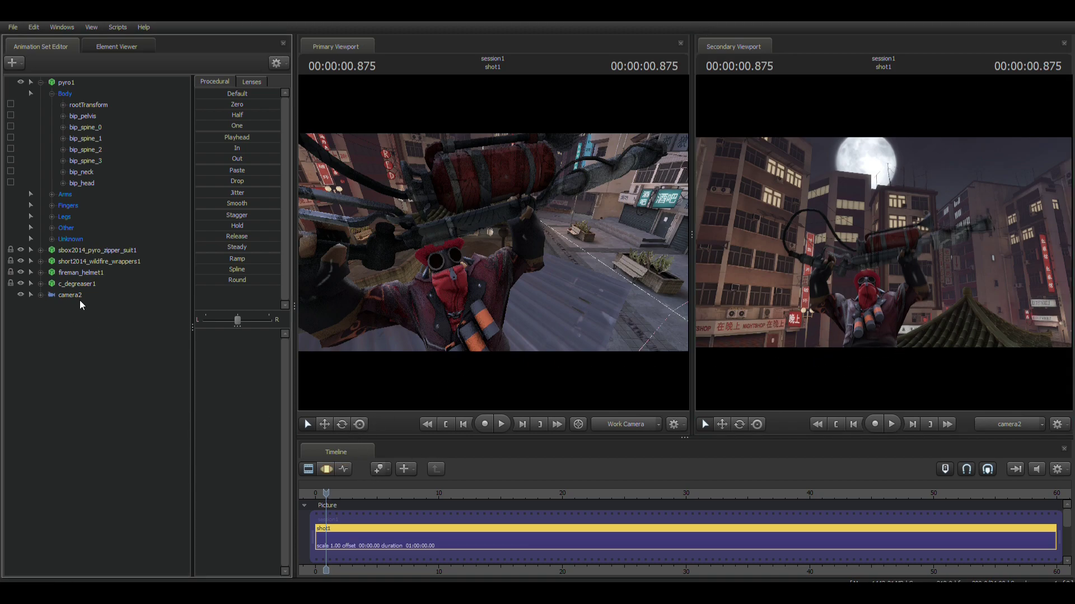
pyautogui.moveTo(240, 333); pyautogui.dragTo(232, 333)
pyautogui.click(323, 469)
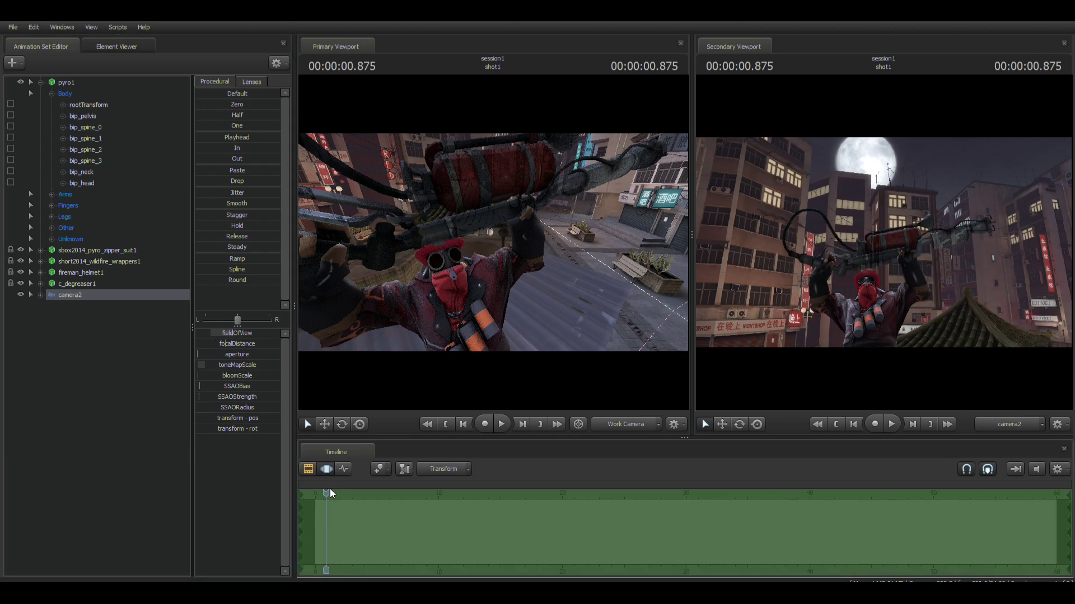
pyautogui.click(334, 493)
pyautogui.moveTo(233, 333)
pyautogui.mouseDown()
pyautogui.moveTo(216, 333)
pyautogui.moveTo(238, 333)
pyautogui.moveTo(228, 333)
pyautogui.mouseUp()
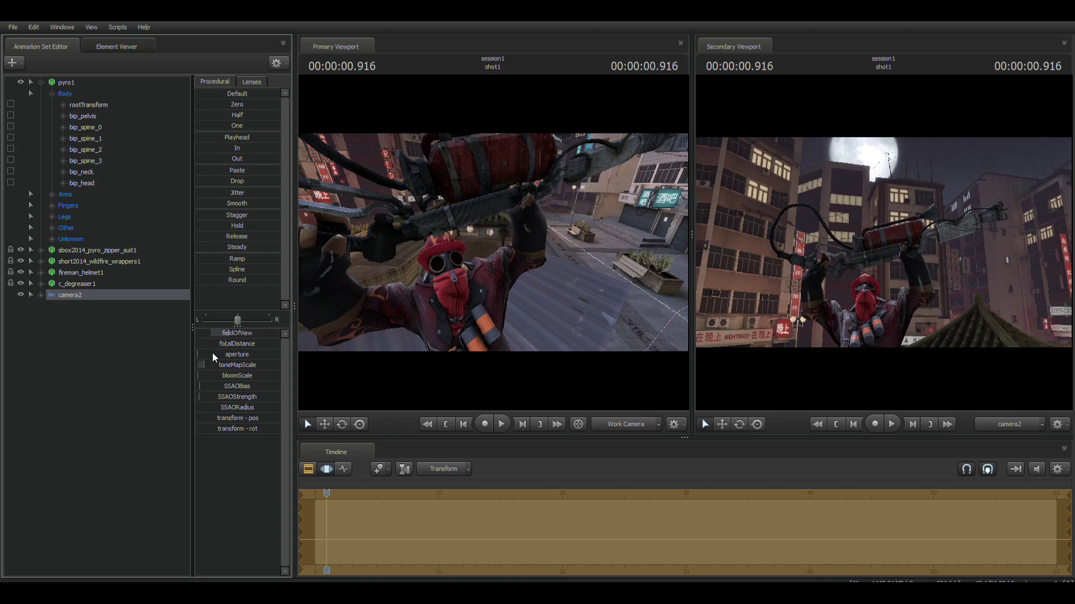
# Increase camera2's focalDistance and bloomScale
pyautogui.moveTo(226, 344); pyautogui.dragTo(242, 344)
pyautogui.moveTo(481, 246); pyautogui.dragTo(499, 250)
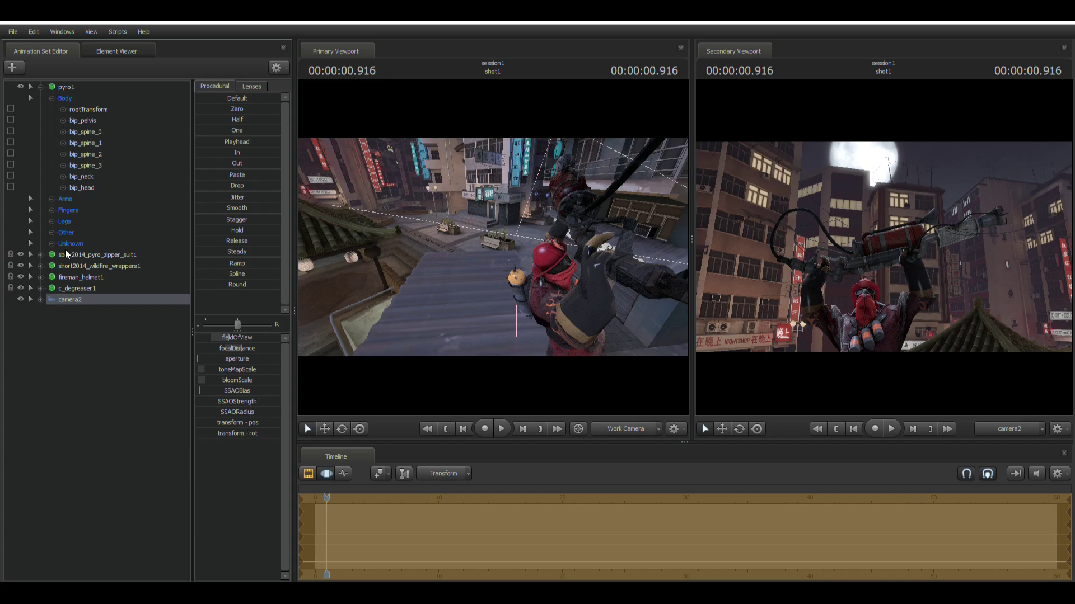
pyautogui.rightClick(71, 302)
pyautogui.click(53, 324)
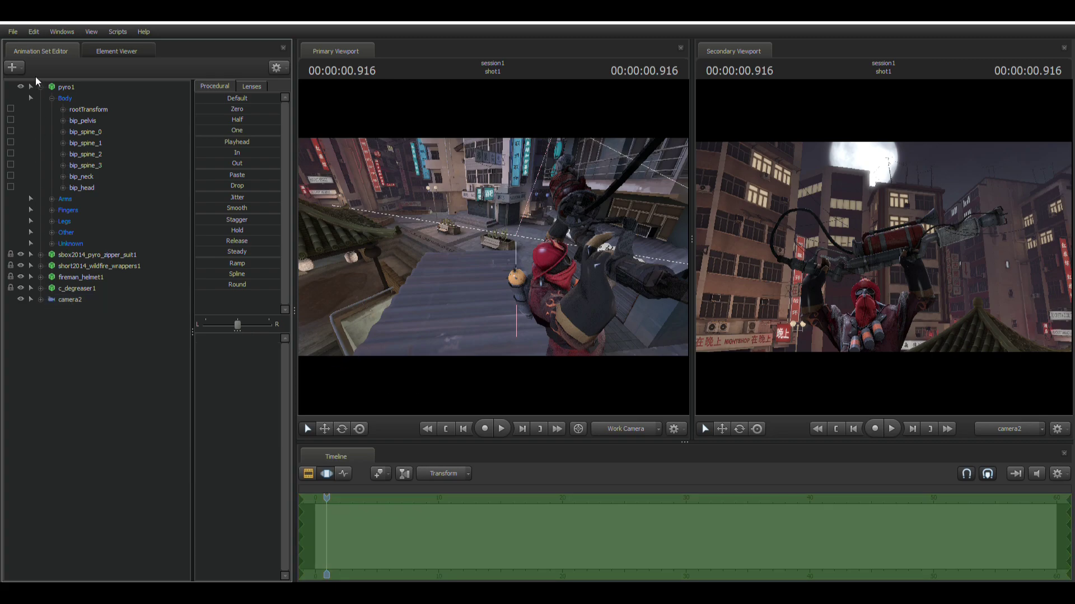
# Create an animation set for a new light shining on the Pyro and select it for editing
pyautogui.click(7, 73)
pyautogui.click(42, 92)
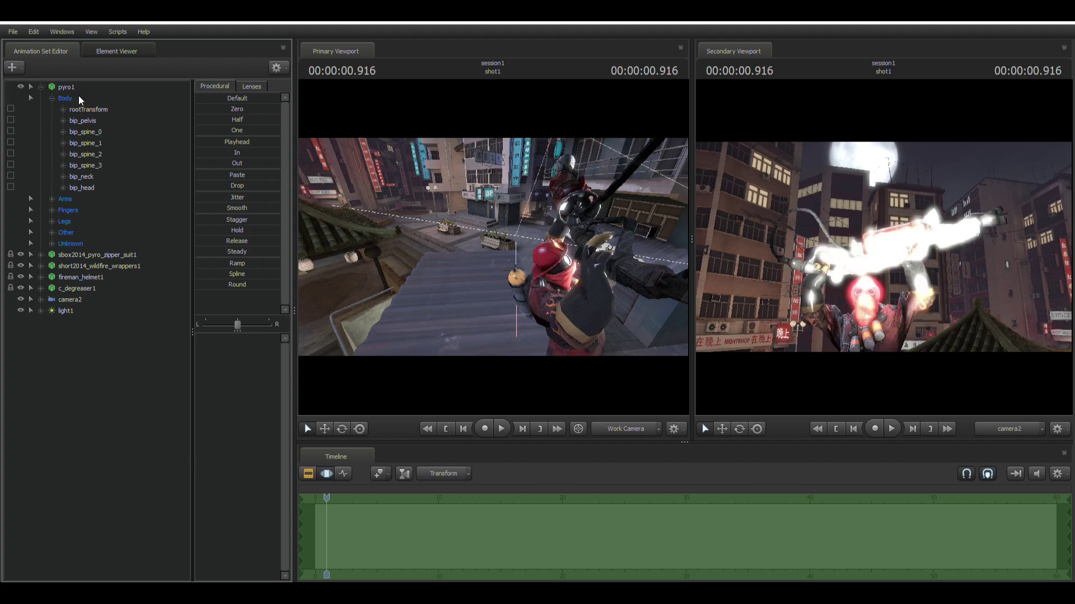
pyautogui.click(75, 315)
# Rotate light1 slightly to adjust its aim at the Pyro and lower its intensity
pyautogui.moveTo(570, 321); pyautogui.dragTo(494, 252)
pyautogui.click(342, 429)
pyautogui.moveTo(579, 281); pyautogui.dragTo(588, 277)
pyautogui.moveTo(622, 235); pyautogui.dragTo(617, 230)
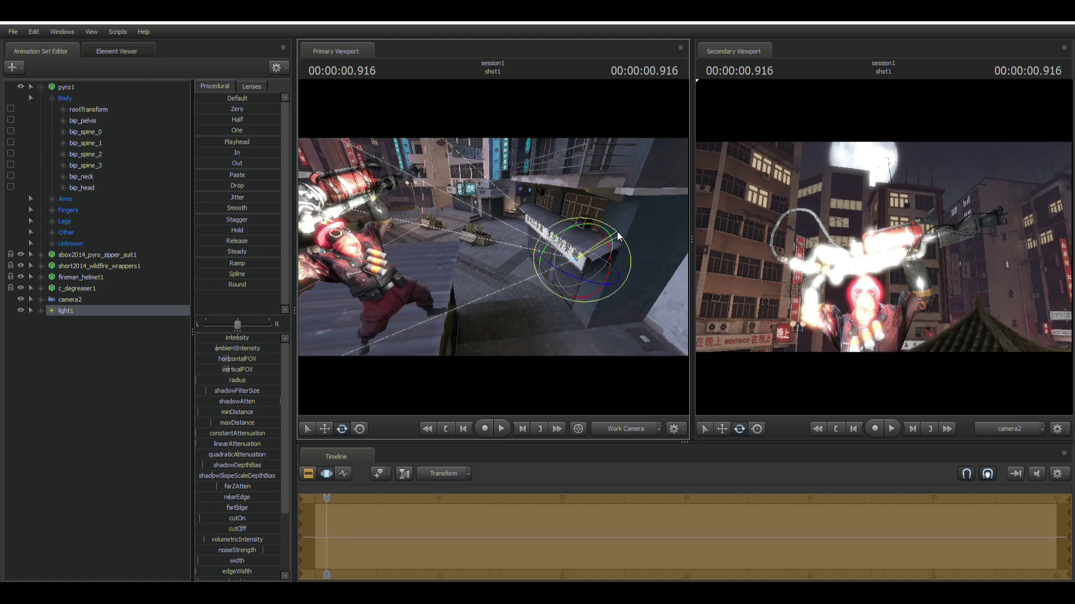
pyautogui.moveTo(248, 337); pyautogui.dragTo(201, 338)
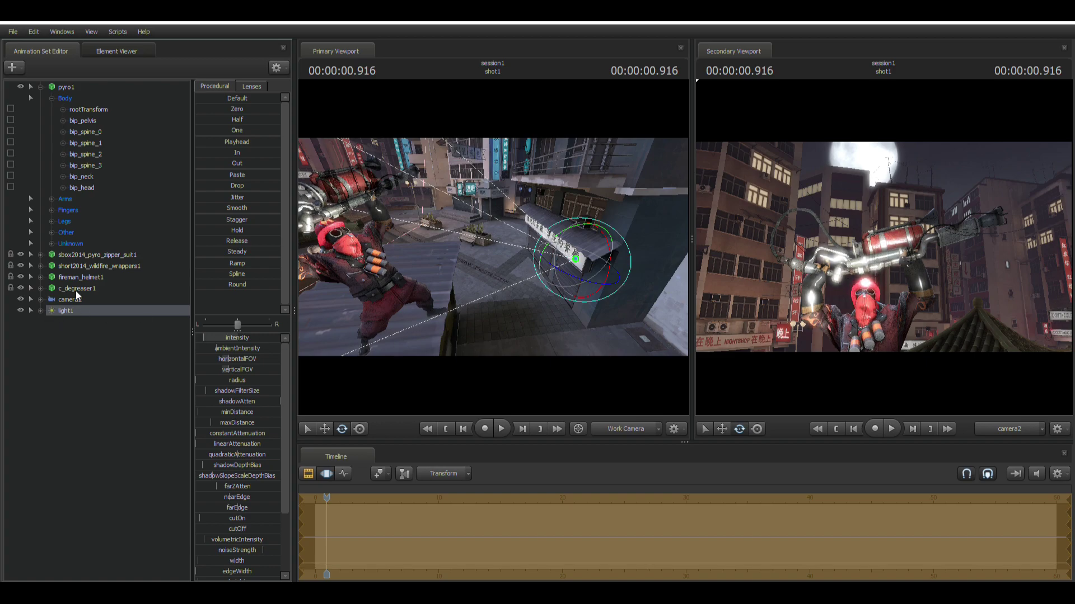
# Create an animation set for a second new light and move light1 to one side of the Pyro above the roof
pyautogui.click(17, 71)
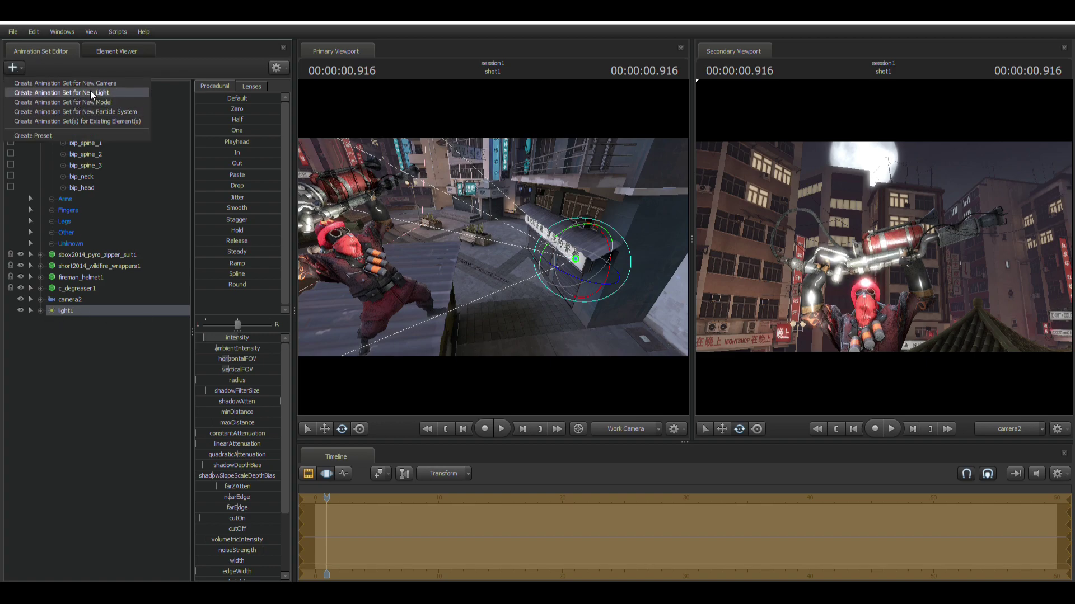
pyautogui.click(89, 91)
pyautogui.click(328, 429)
pyautogui.moveTo(612, 260); pyautogui.dragTo(305, 293)
pyautogui.keyDown('ctrl'); pyautogui.click(549, 270); pyautogui.keyUp('ctrl')
pyautogui.moveTo(658, 244); pyautogui.dragTo(539, 223)
pyautogui.press('w')
pyautogui.moveTo(537, 241); pyautogui.dragTo(686, 257)
pyautogui.press('a')
pyautogui.moveTo(511, 277); pyautogui.dragTo(520, 211)
pyautogui.moveTo(504, 241); pyautogui.dragTo(356, 238)
pyautogui.press('d')
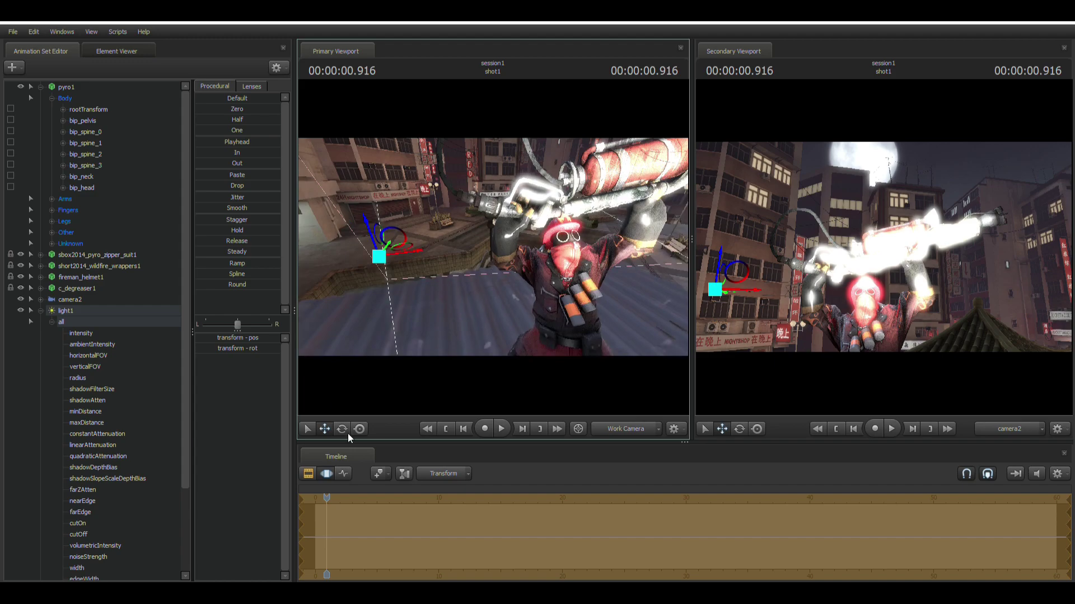
# Rotate light1 to aim it at the Pyro and lower light2's intensity
pyautogui.click(347, 431)
pyautogui.moveTo(406, 265); pyautogui.dragTo(371, 265)
pyautogui.click(75, 314)
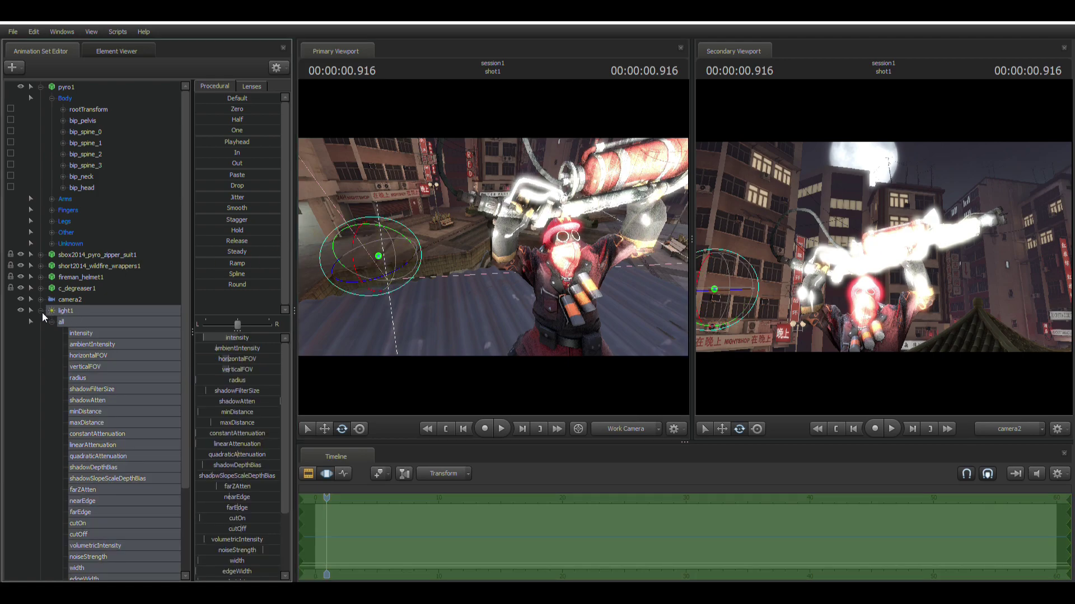
pyautogui.click(42, 311)
pyautogui.click(74, 323)
pyautogui.moveTo(231, 338); pyautogui.dragTo(197, 338)
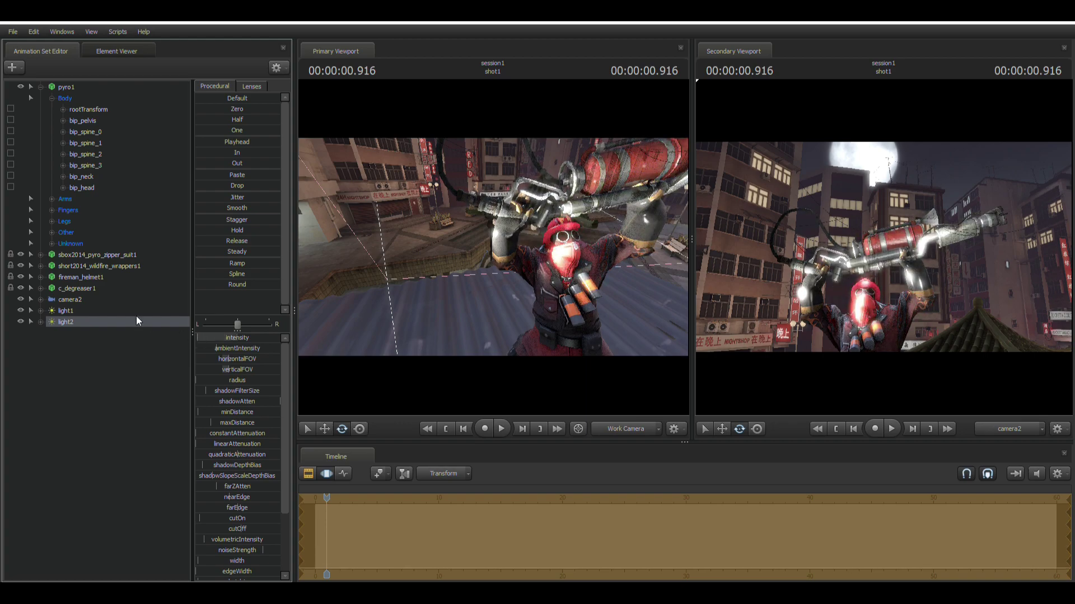
pyautogui.click(96, 313)
pyautogui.click(101, 323)
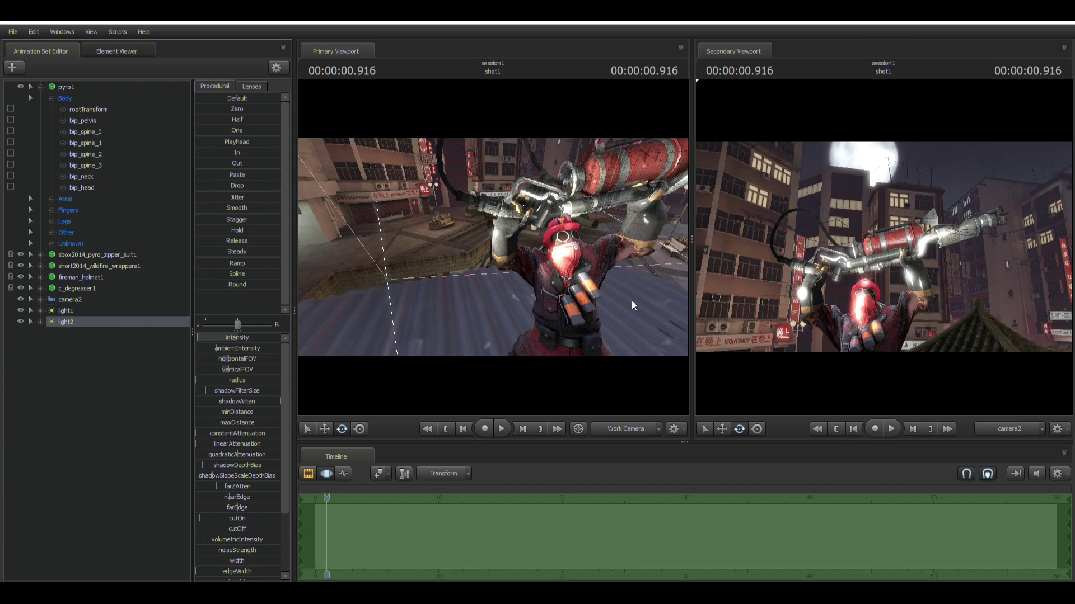
# Create an animation set for a third light on the Pyro's opposite side and rotate it toward the character
pyautogui.press('s')
pyautogui.moveTo(603, 296); pyautogui.dragTo(627, 319)
pyautogui.click(11, 67)
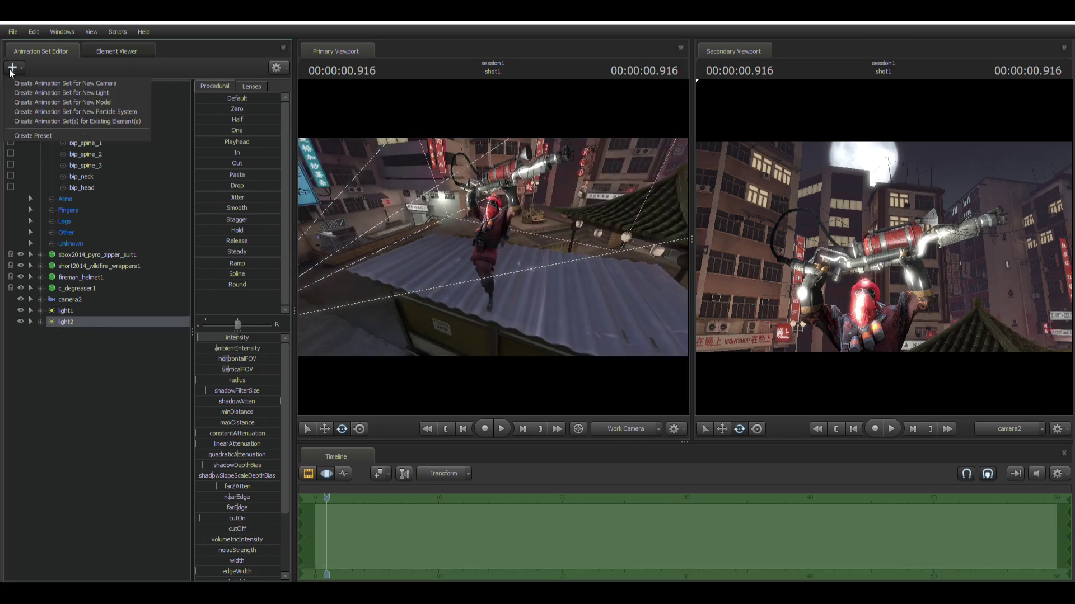
pyautogui.click(91, 96)
pyautogui.moveTo(465, 241); pyautogui.dragTo(391, 242)
pyautogui.press('w')
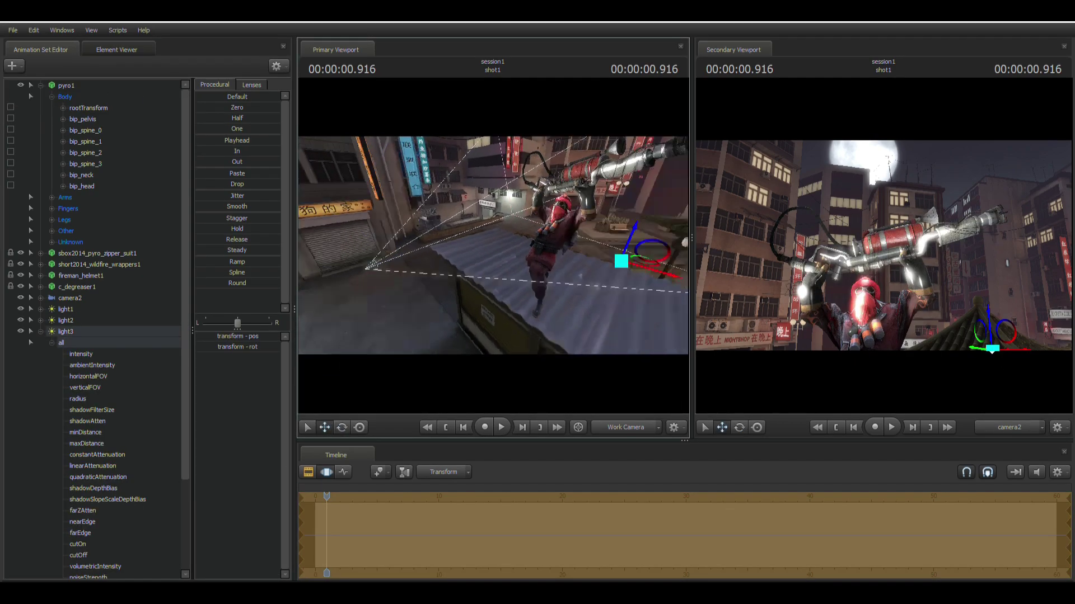
pyautogui.press('w')
pyautogui.moveTo(493, 246); pyautogui.dragTo(461, 271)
pyautogui.click(342, 428)
pyautogui.moveTo(544, 259); pyautogui.dragTo(599, 255)
pyautogui.click(120, 331)
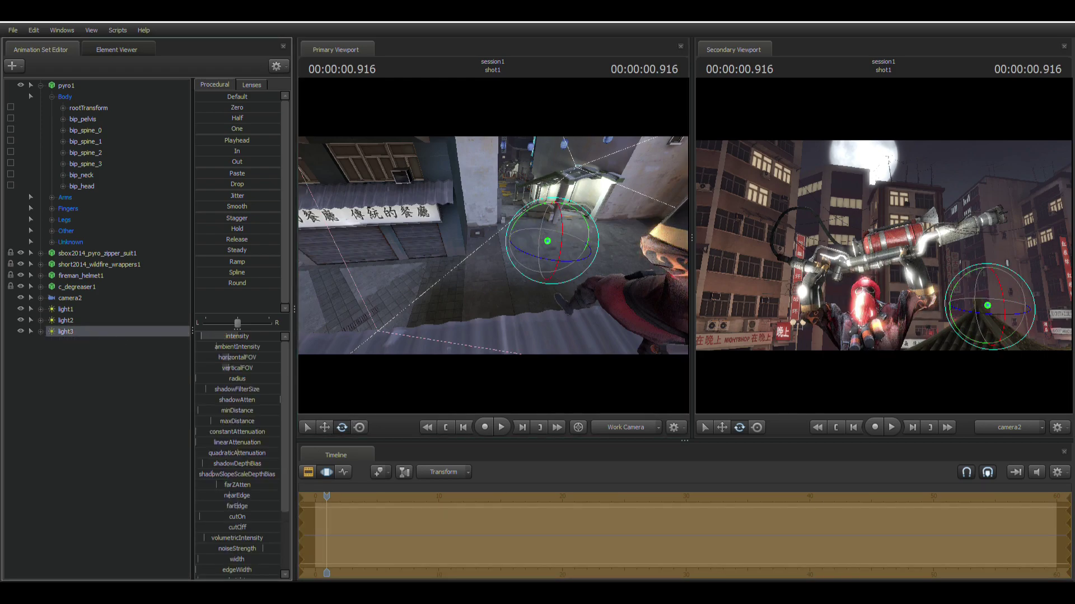
# Lower light1's intensity slightly and clear the selection
pyautogui.click(133, 322)
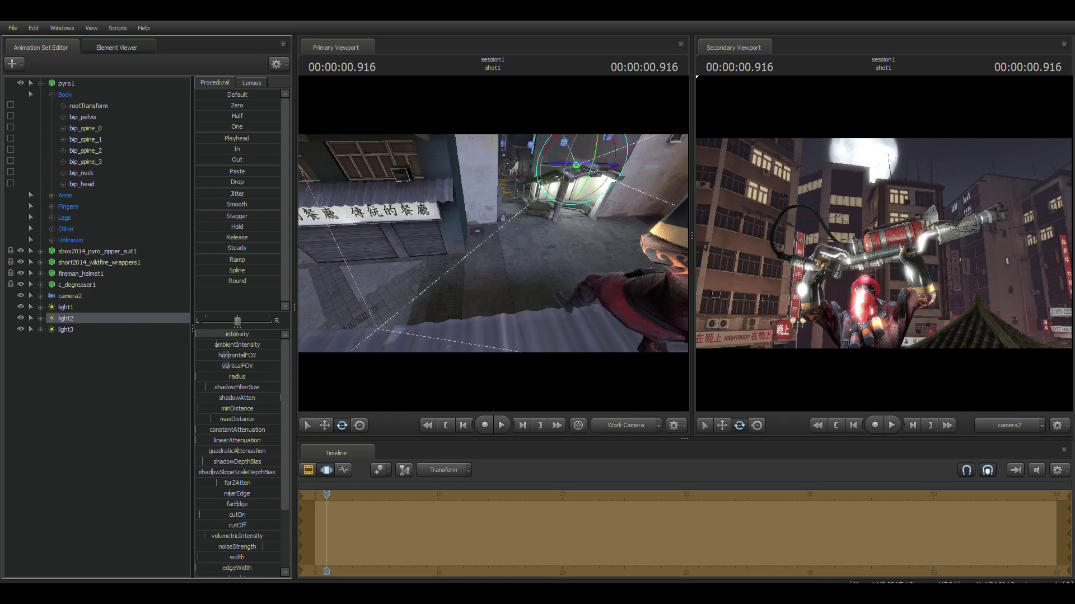
pyautogui.click(91, 307)
pyautogui.moveTo(204, 338); pyautogui.dragTo(197, 337)
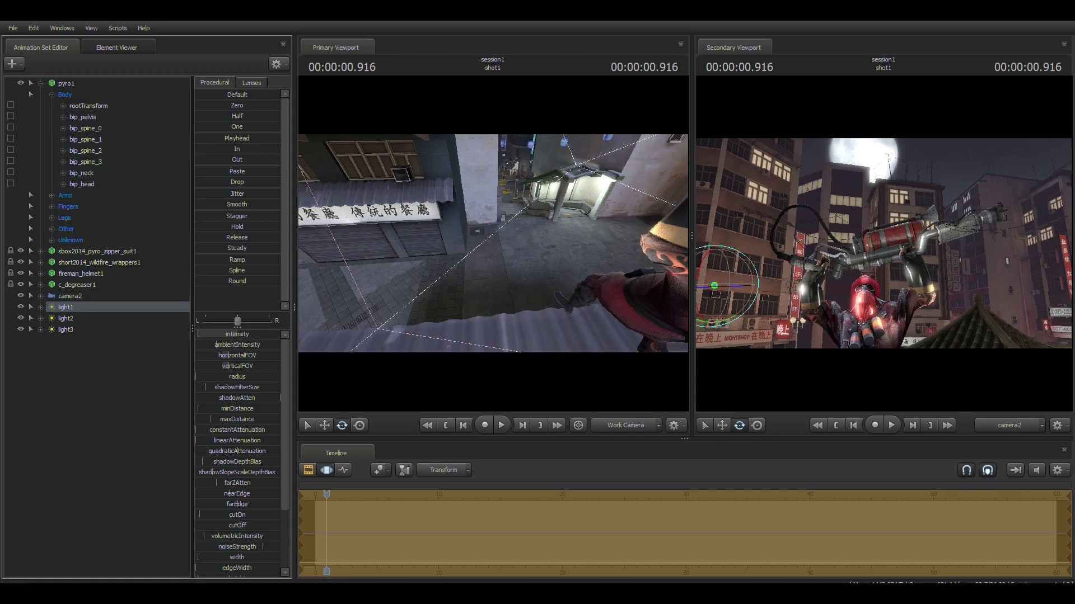
pyautogui.moveTo(444, 294); pyautogui.dragTo(498, 269)
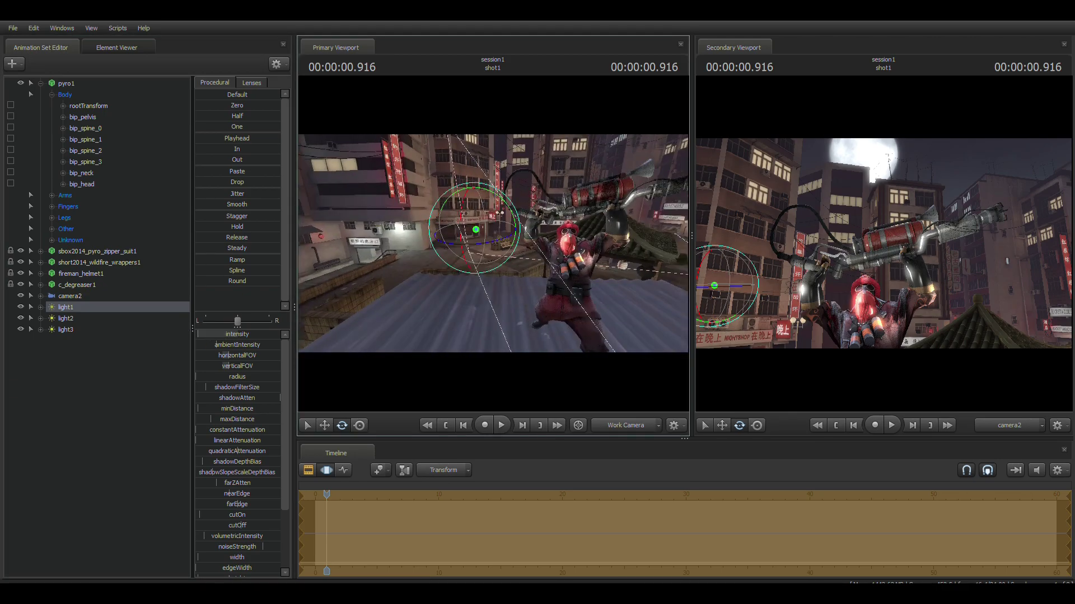
pyautogui.click(32, 394)
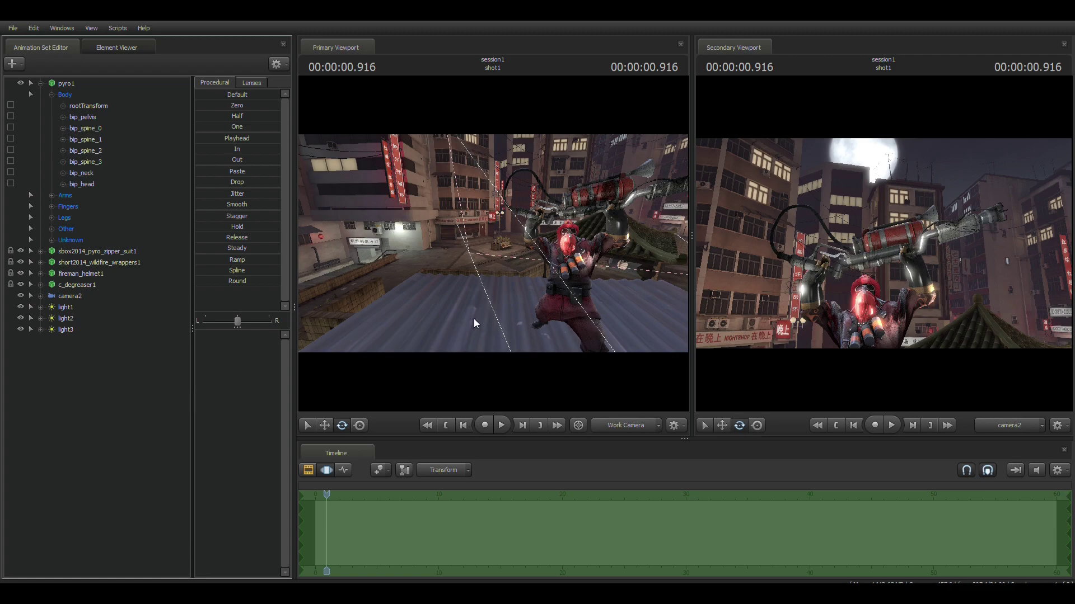
# Start a poster export and save the modified session when asked
pyautogui.click(12, 28)
pyautogui.moveTo(48, 141)
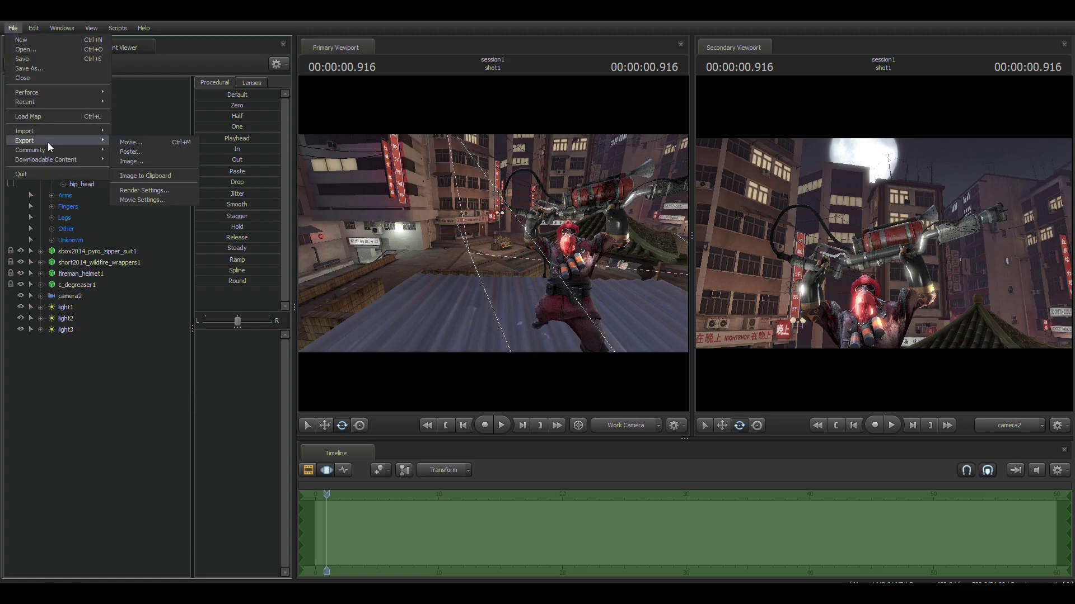
pyautogui.click(139, 152)
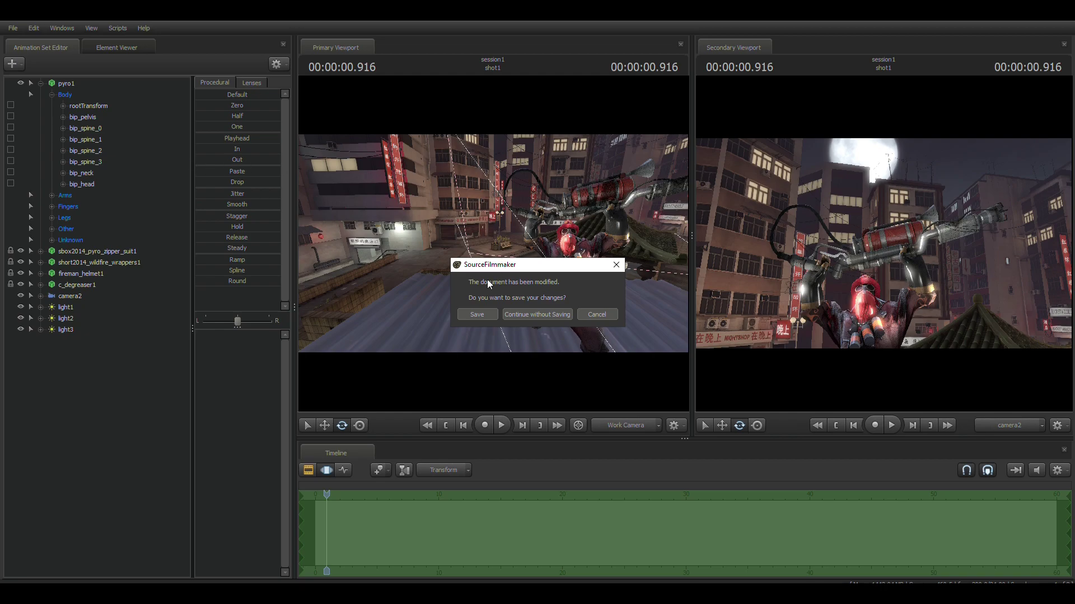
pyautogui.click(482, 313)
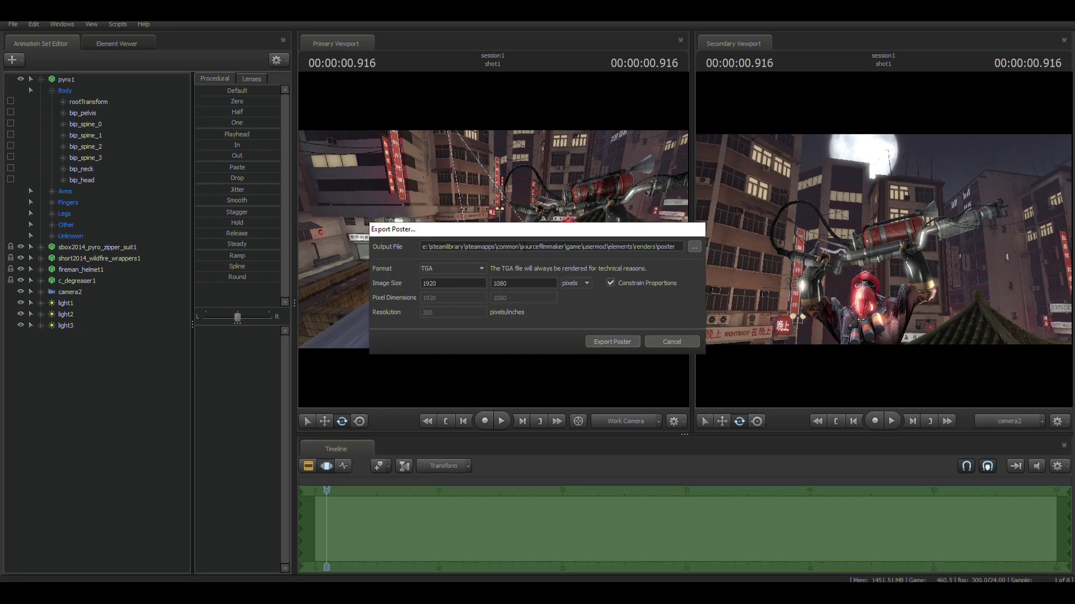
# Export the poster in PNG format at 1920 × 1080 pixels
pyautogui.moveTo(499, 247); pyautogui.dragTo(672, 248)
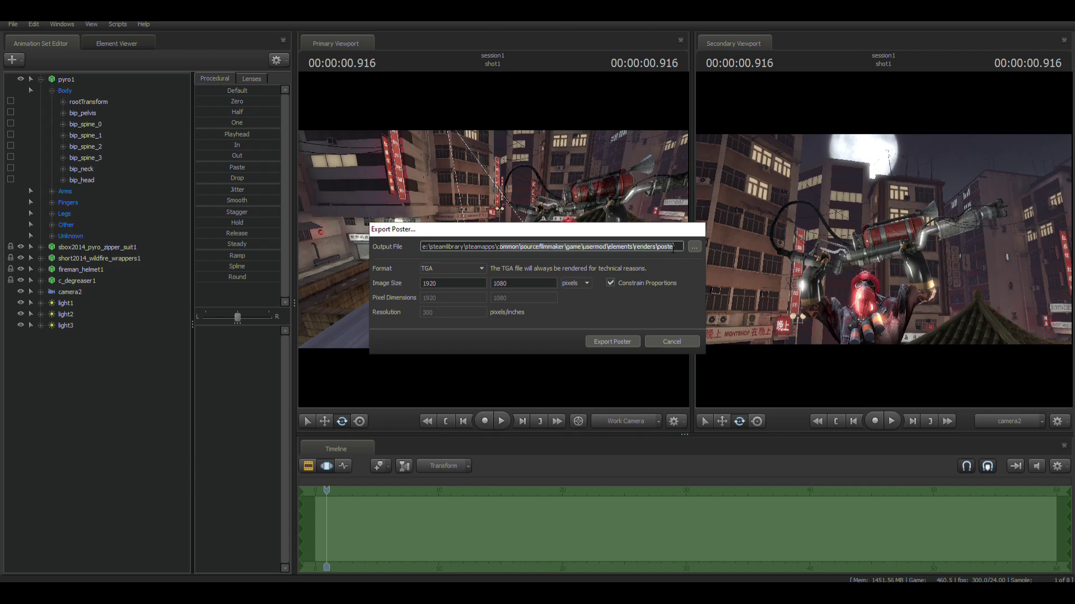
pyautogui.moveTo(429, 248); pyautogui.dragTo(551, 250)
pyautogui.click(551, 250)
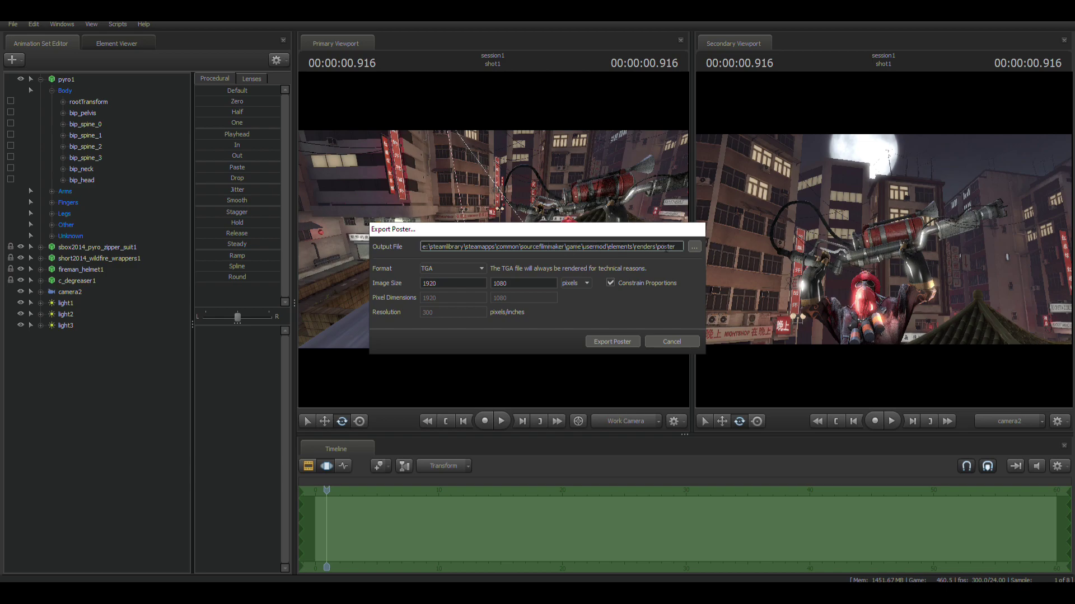
pyautogui.click(446, 269)
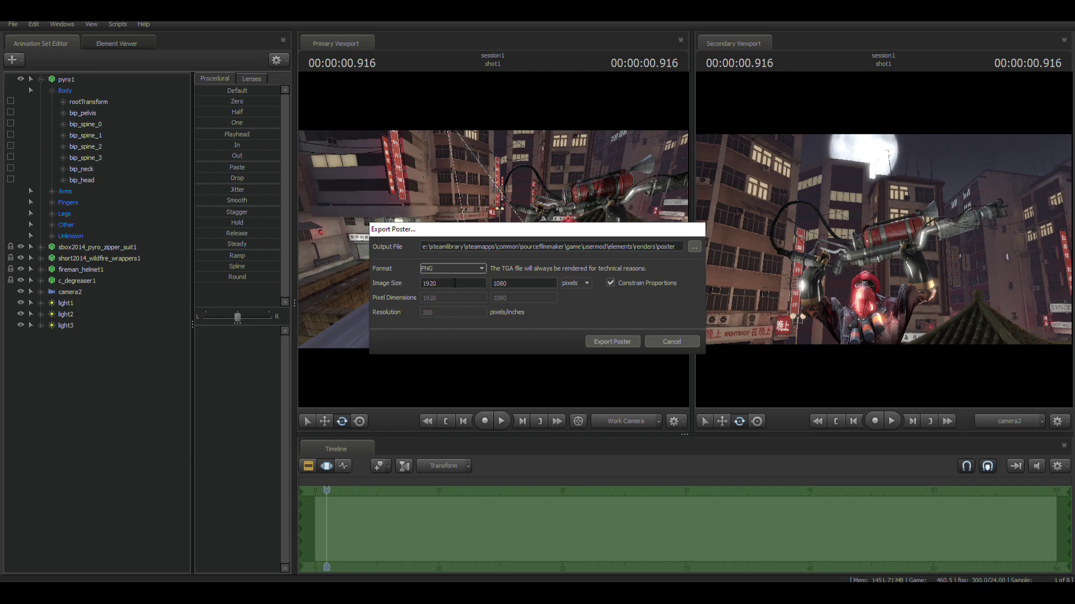
pyautogui.press('Tab')
pyautogui.press('Tab')
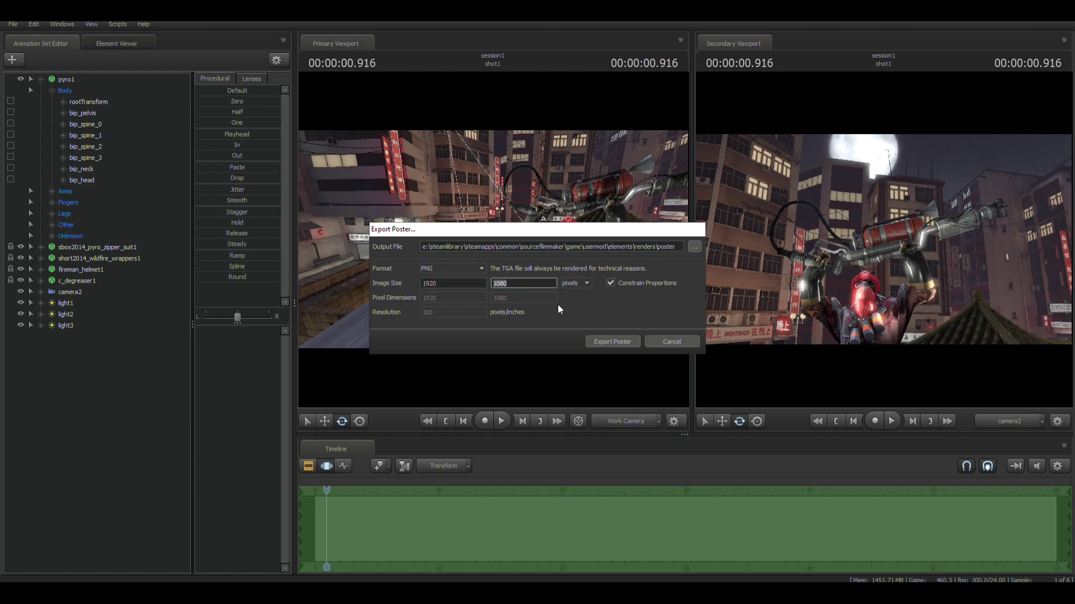
pyautogui.click(617, 342)
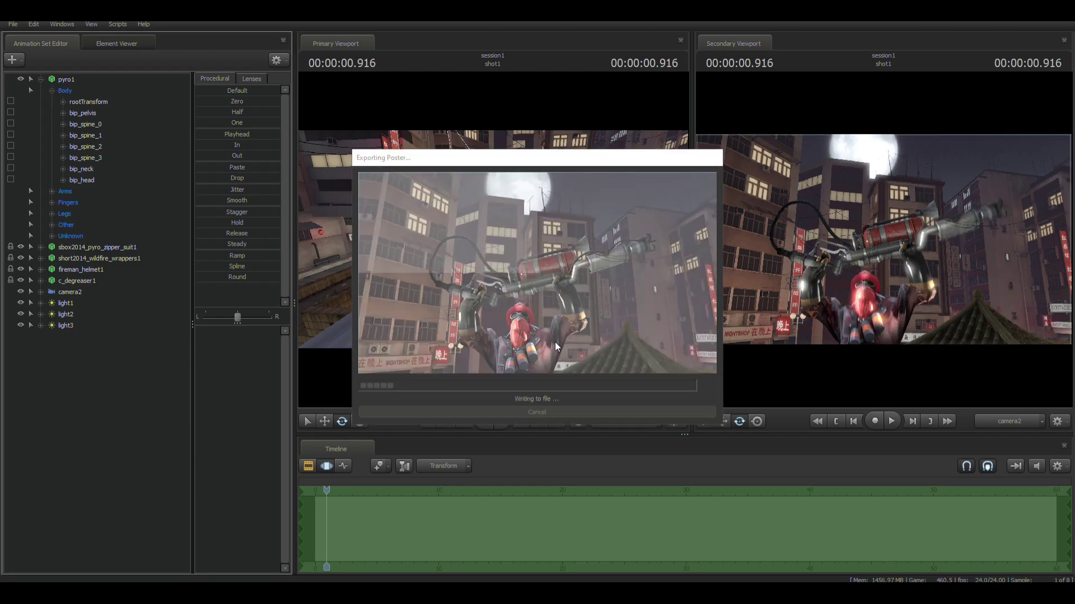